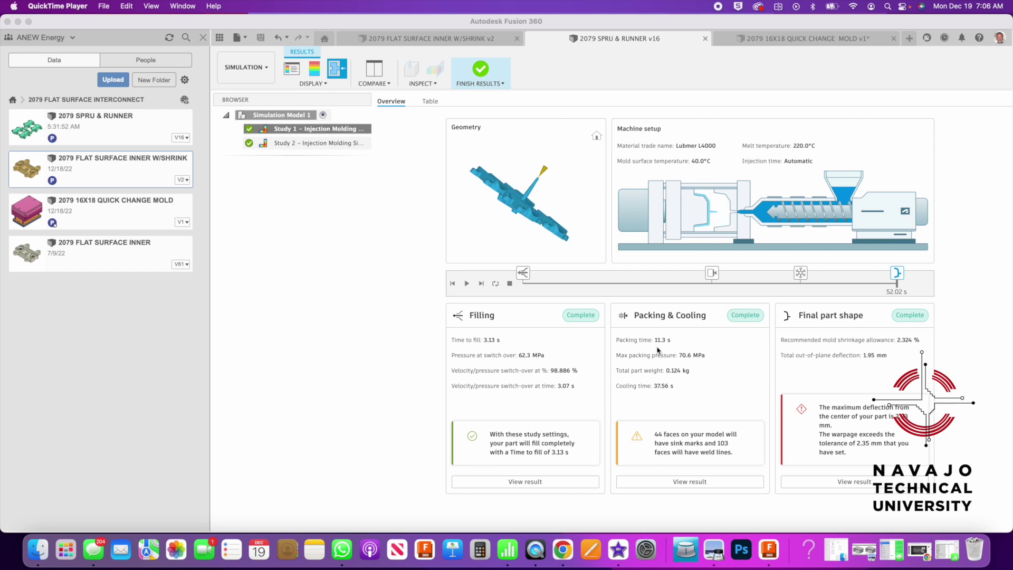
Open the 2079 FLAT SURFACE INNER W/SHRINK design and check the top-level component's general and physical properties.
{"action": "left_click", "coordinate": [449, 50]}
{"action": "left_click", "coordinate": [437, 39]}
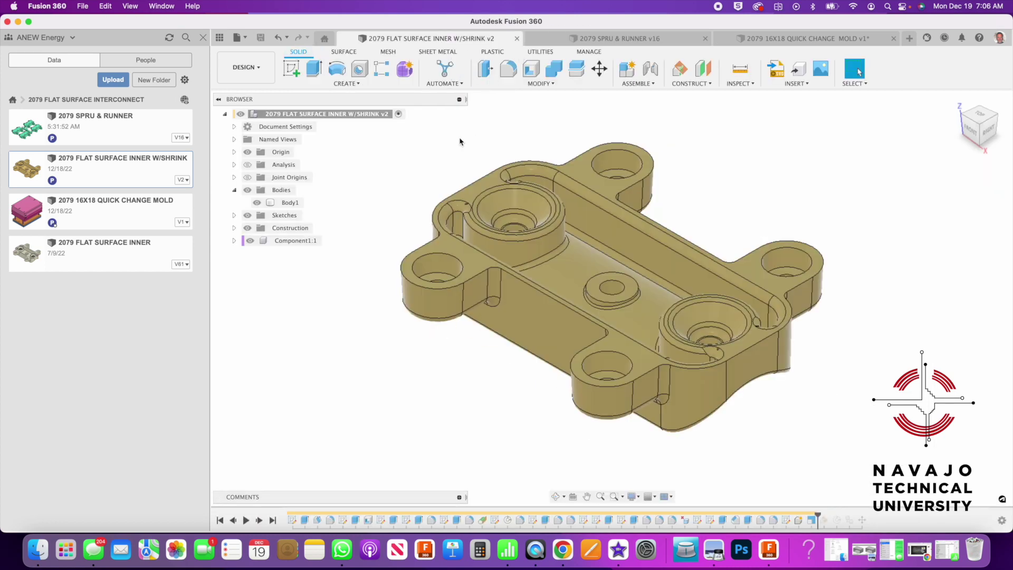
{"action": "left_click", "coordinate": [374, 117]}
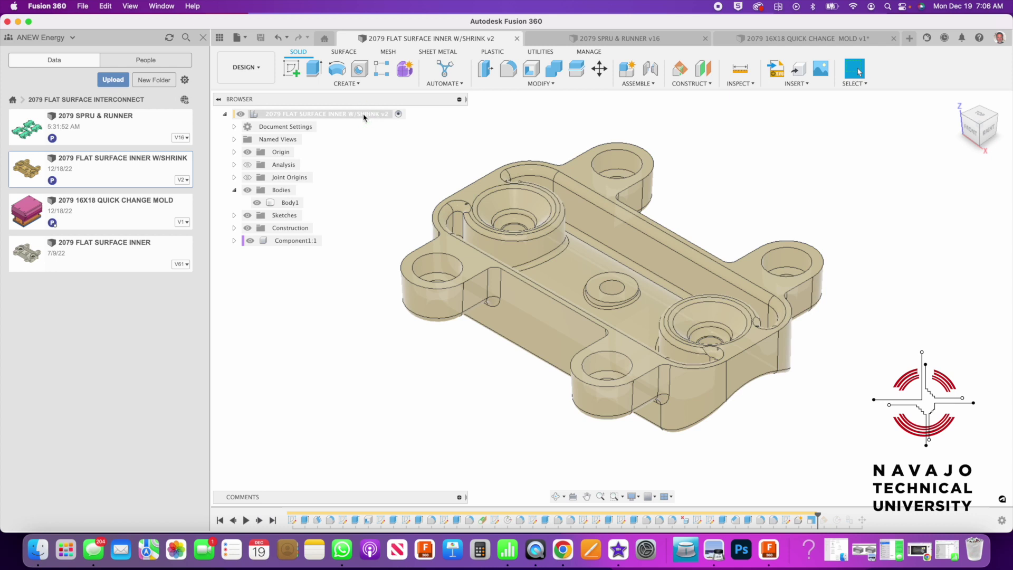
{"action": "right_click", "coordinate": [364, 117]}
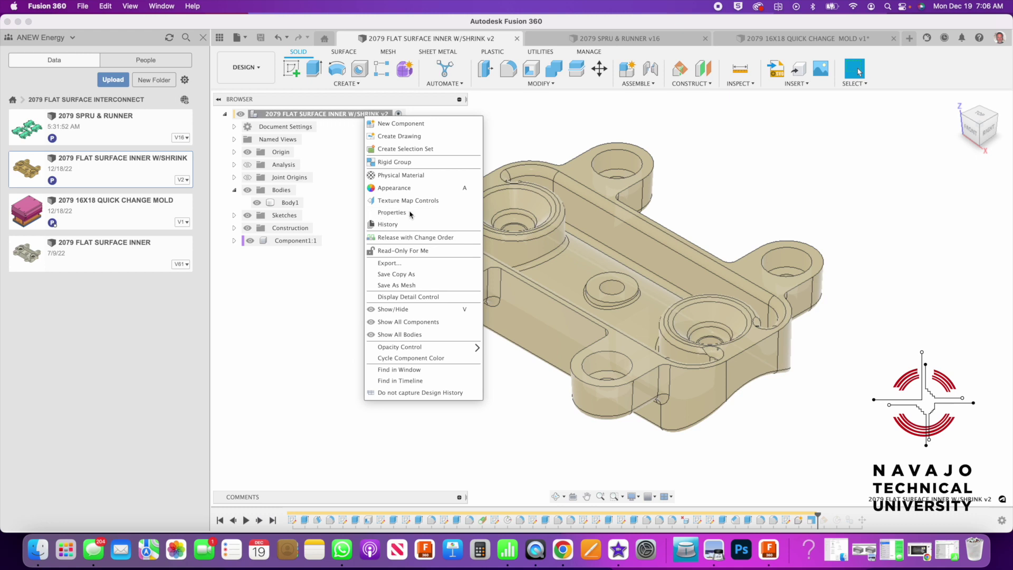
{"action": "left_click", "coordinate": [410, 212]}
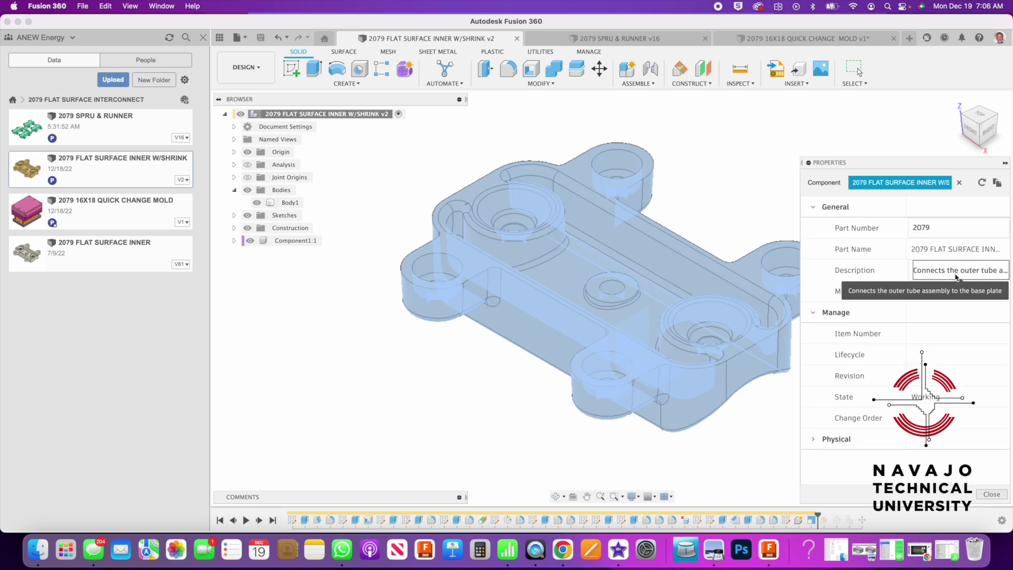
{"action": "left_click", "coordinate": [814, 439]}
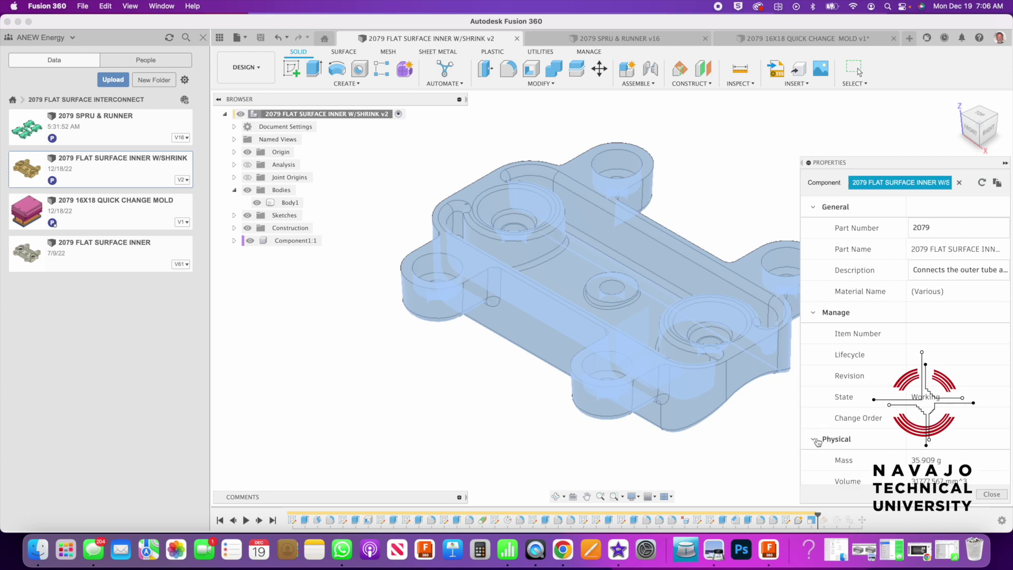
{"action": "scroll", "coordinate": [840, 428], "scroll_direction": "down", "scroll_amount": 3}
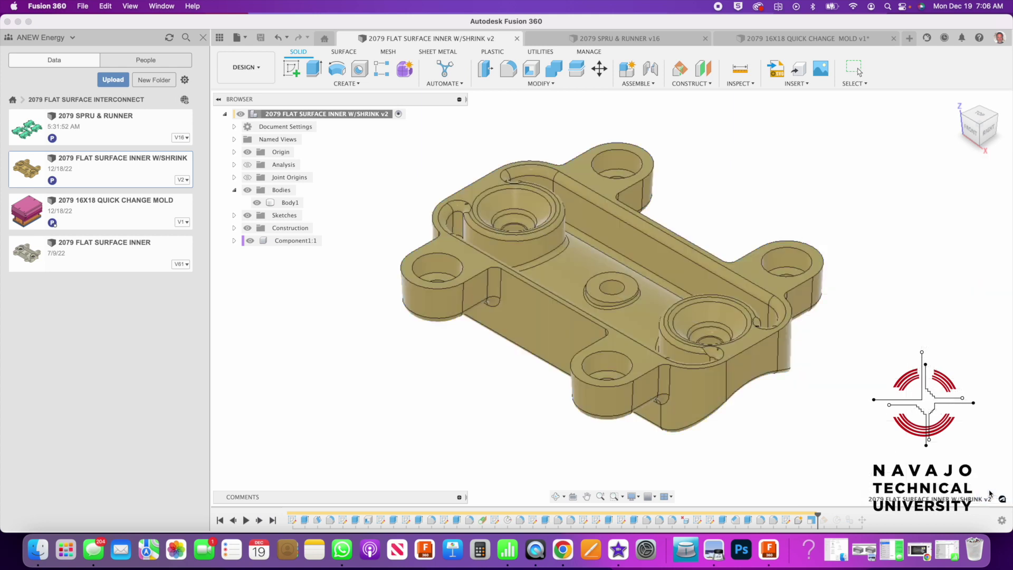
{"action": "left_click", "coordinate": [990, 492]}
Switch to the Numbers cost spreadsheet and examine the production inputs from Parts / Assembly through Number of Cavities.
{"action": "left_click", "coordinate": [509, 555]}
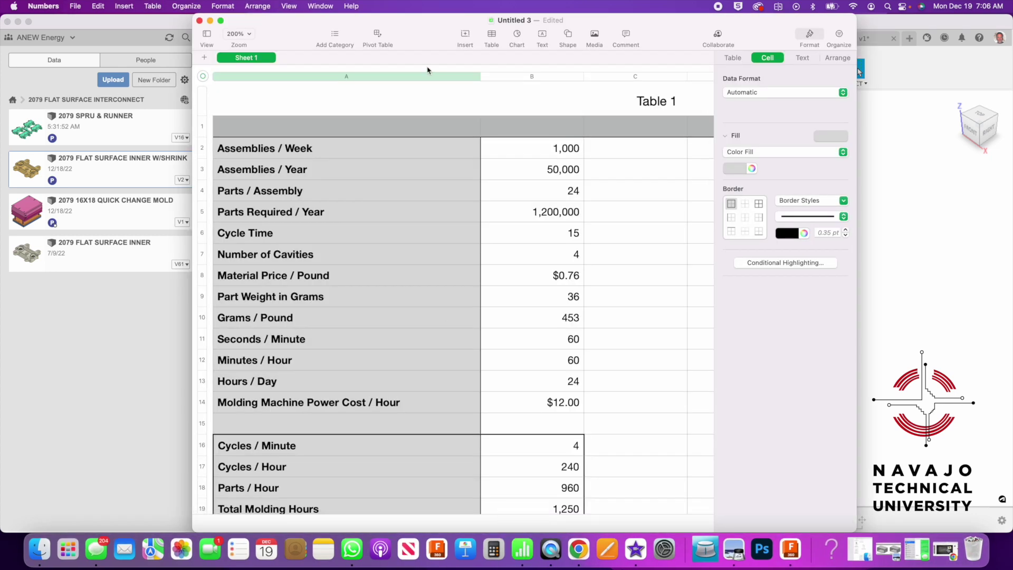
{"action": "left_click", "coordinate": [452, 106]}
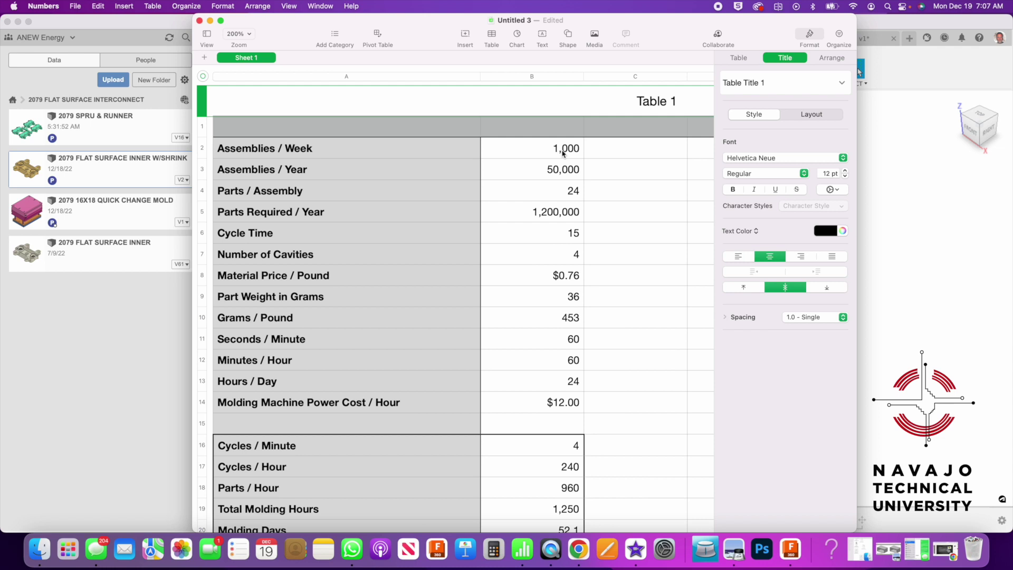
{"action": "left_click", "coordinate": [545, 195]}
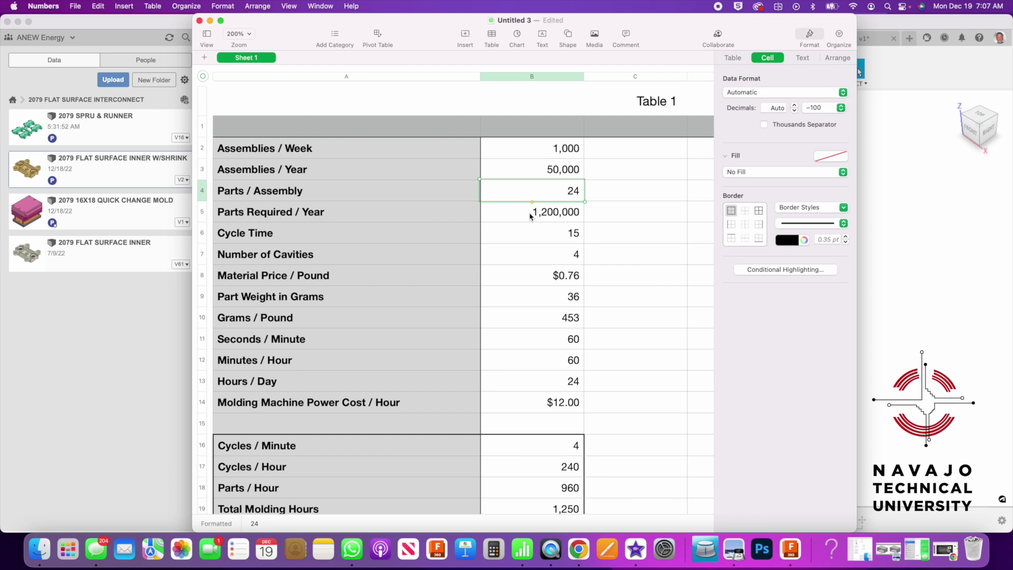
{"action": "left_click", "coordinate": [530, 217]}
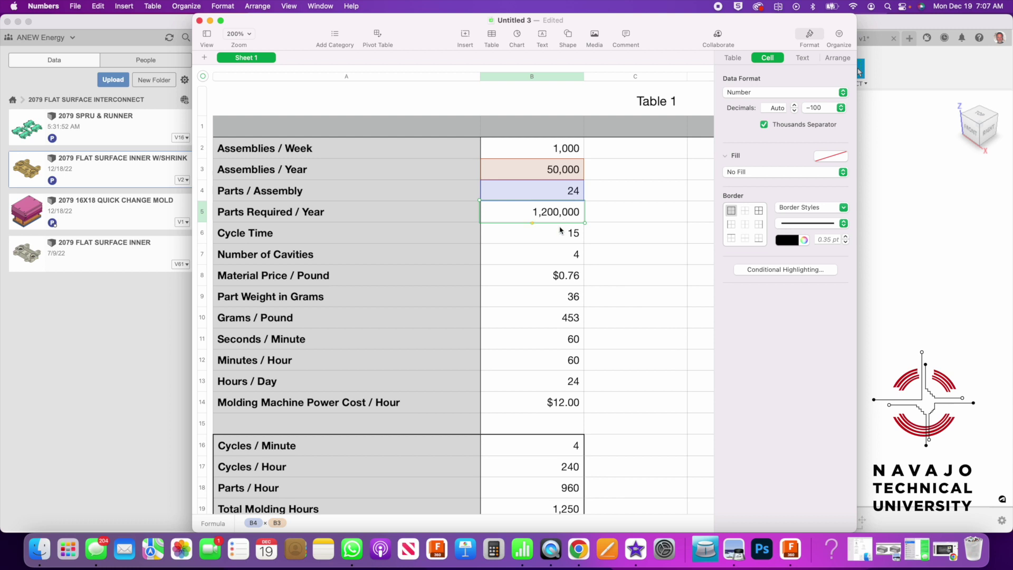
{"action": "left_click", "coordinate": [554, 239]}
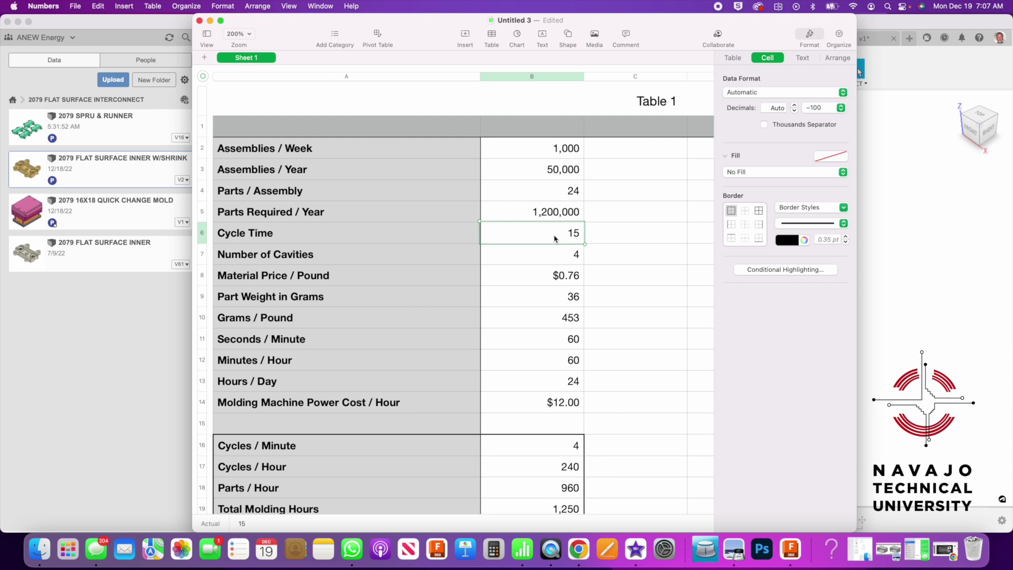
{"action": "left_click", "coordinate": [552, 252]}
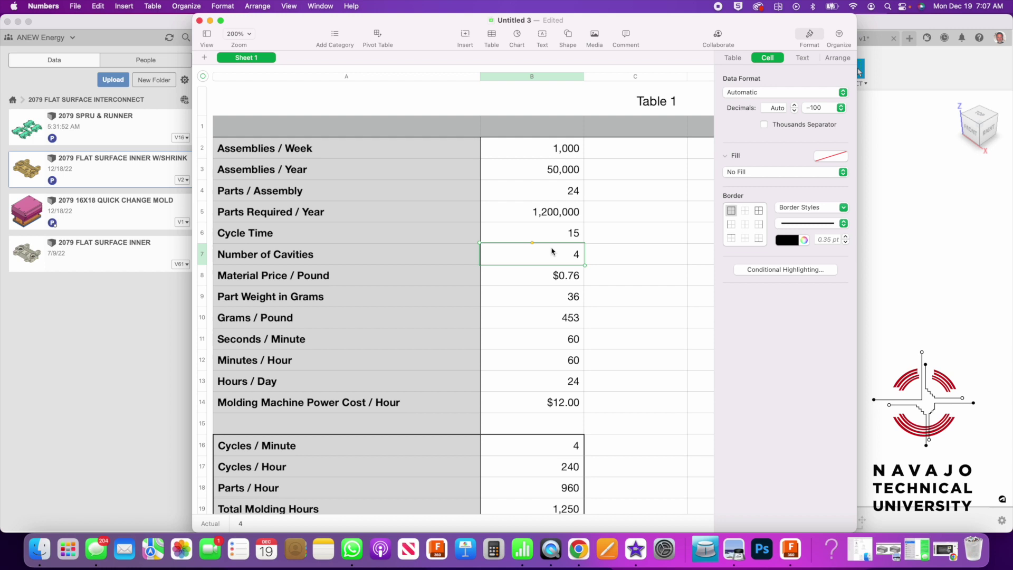
Examine the material price, part weight, unit conversion and Molding Machine Power Cost / Hour inputs in column B.
{"action": "left_click", "coordinate": [544, 274]}
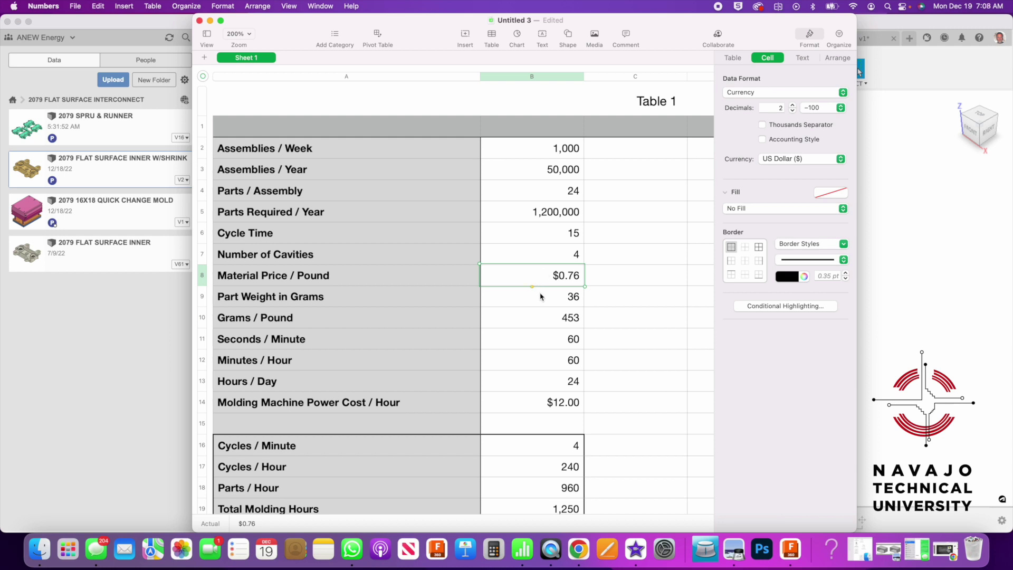
{"action": "left_click", "coordinate": [540, 297]}
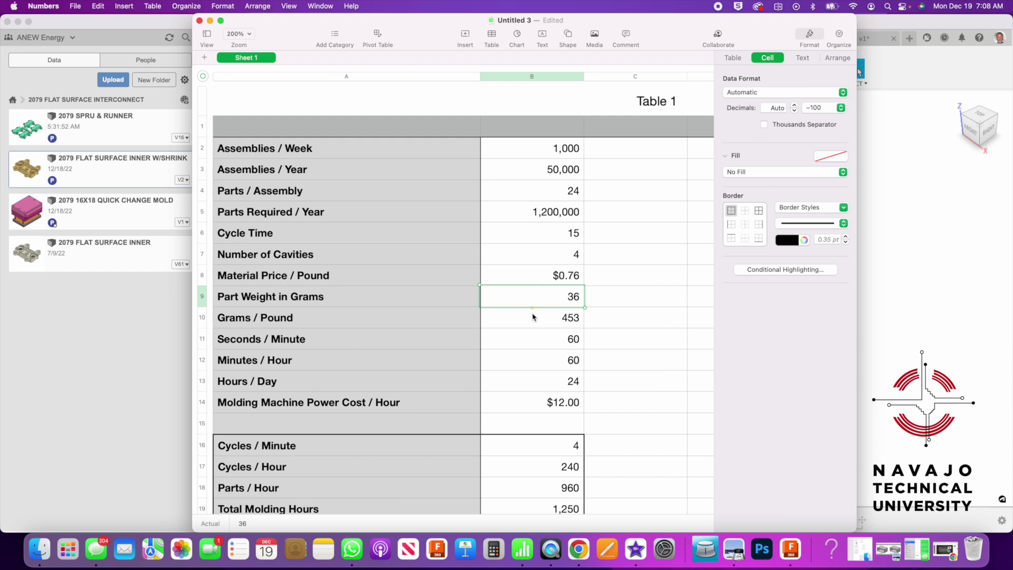
{"action": "left_click", "coordinate": [533, 318]}
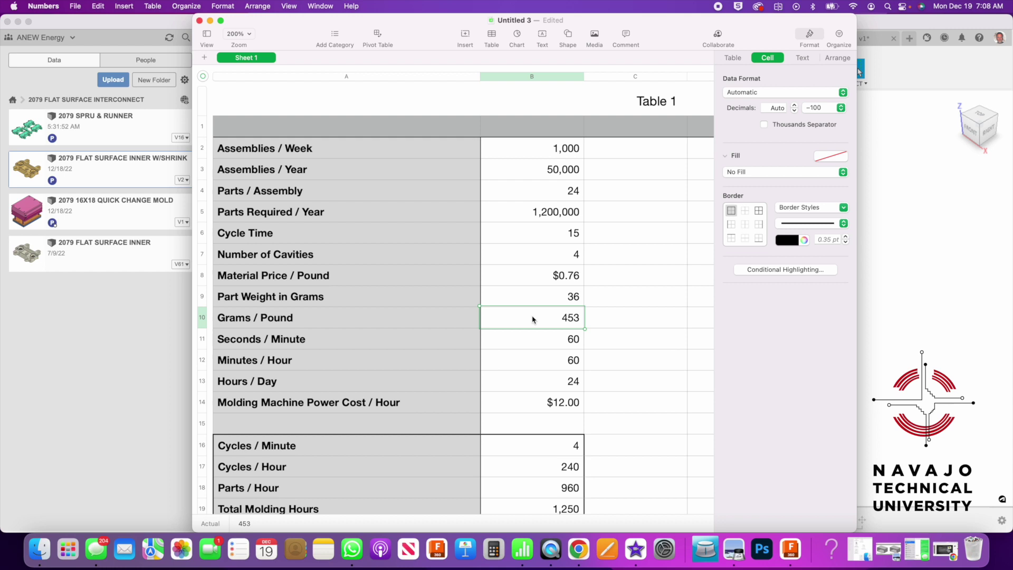
{"action": "left_click", "coordinate": [551, 341]}
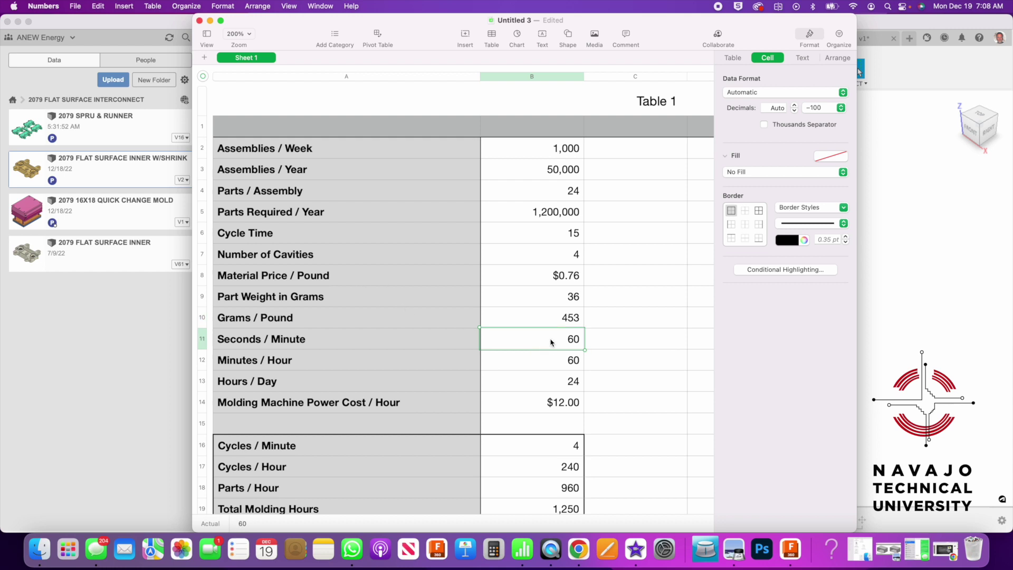
{"action": "left_click", "coordinate": [549, 363]}
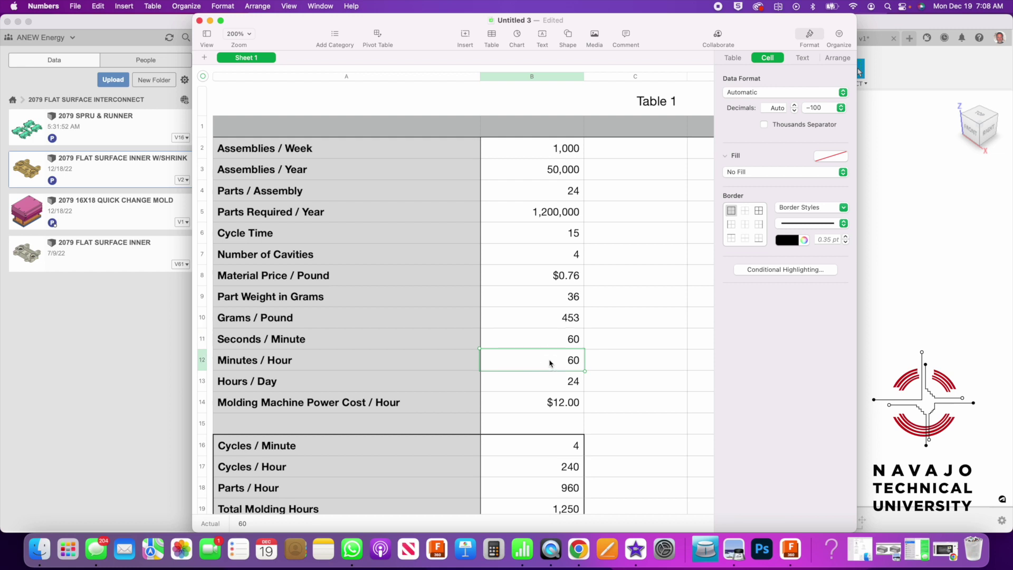
{"action": "left_click", "coordinate": [550, 380]}
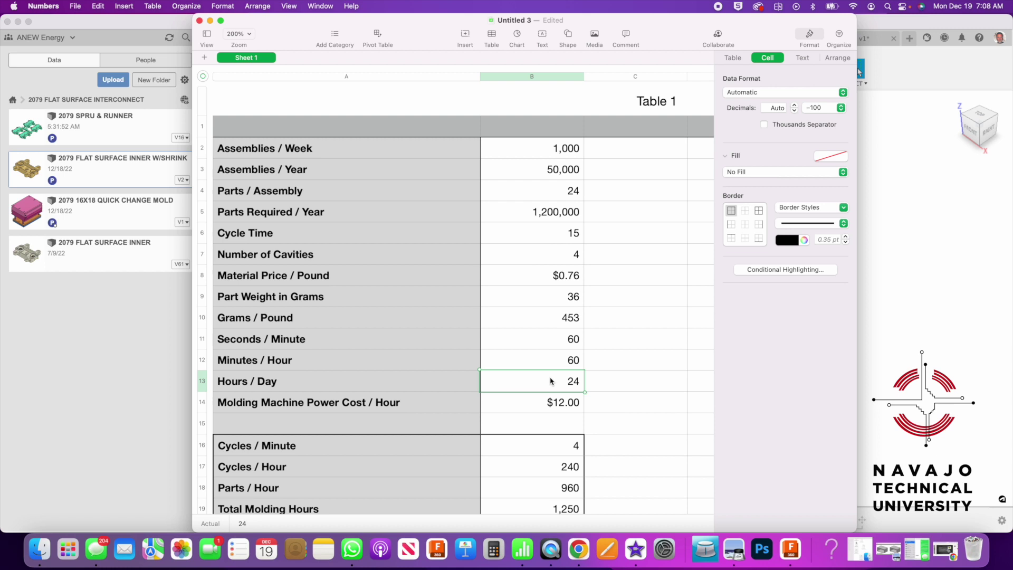
{"action": "scroll", "coordinate": [550, 381], "scroll_direction": "down", "scroll_amount": 2}
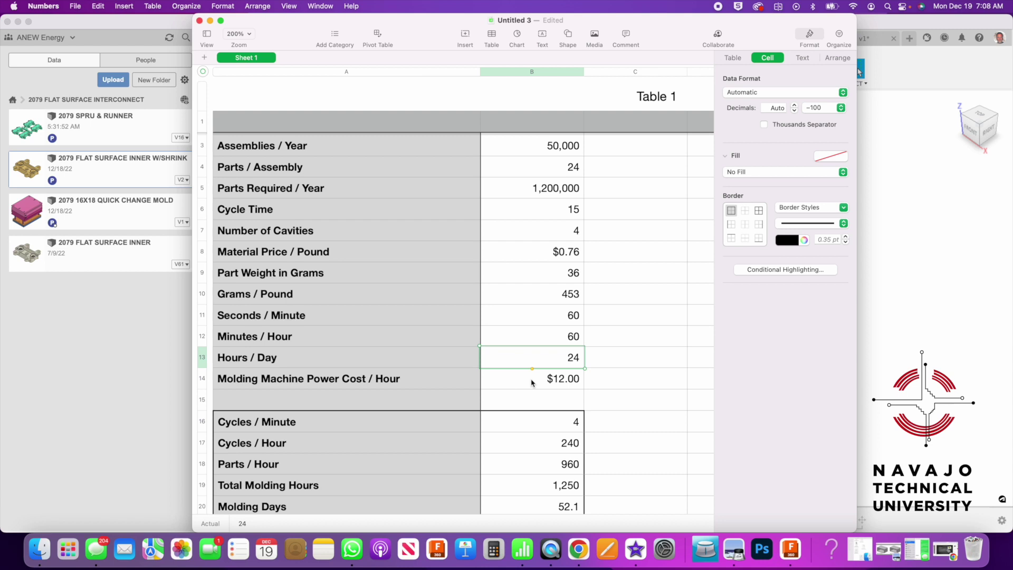
{"action": "left_click", "coordinate": [531, 381]}
{"action": "scroll", "coordinate": [532, 383], "scroll_direction": "down", "scroll_amount": 2}
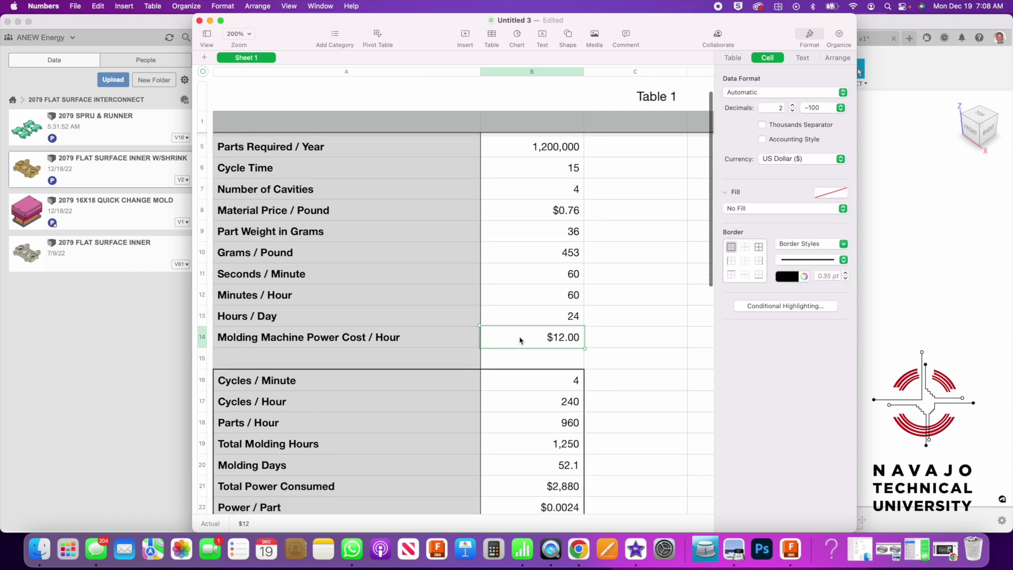
Inspect the formulas for Cycles / Minute, Cycles / Hour and Parts / Hour in the calculated section.
{"action": "scroll", "coordinate": [520, 341], "scroll_direction": "down", "scroll_amount": 1}
{"action": "scroll", "coordinate": [521, 342], "scroll_direction": "down", "scroll_amount": 3}
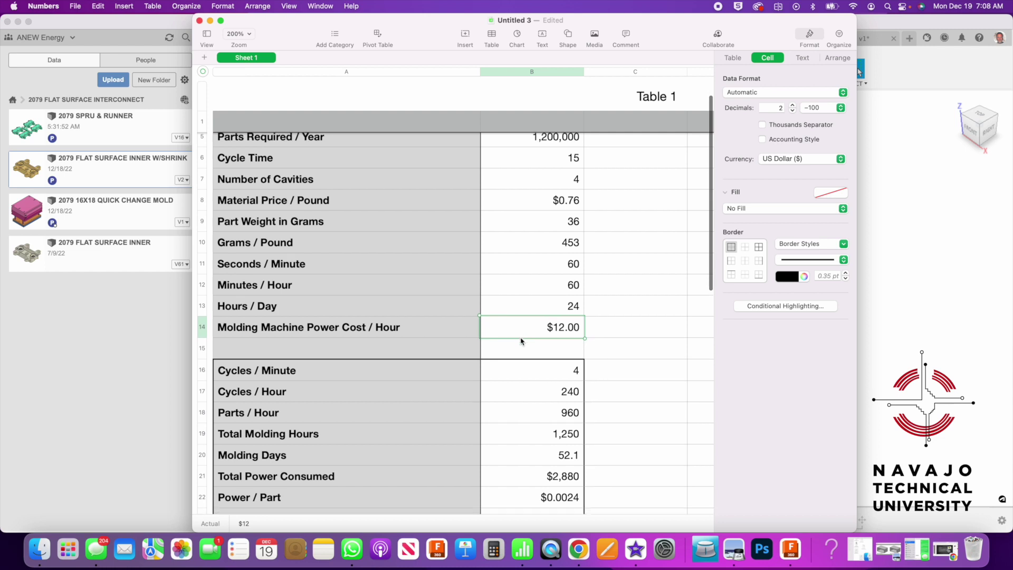
{"action": "scroll", "coordinate": [521, 341], "scroll_direction": "down", "scroll_amount": 2}
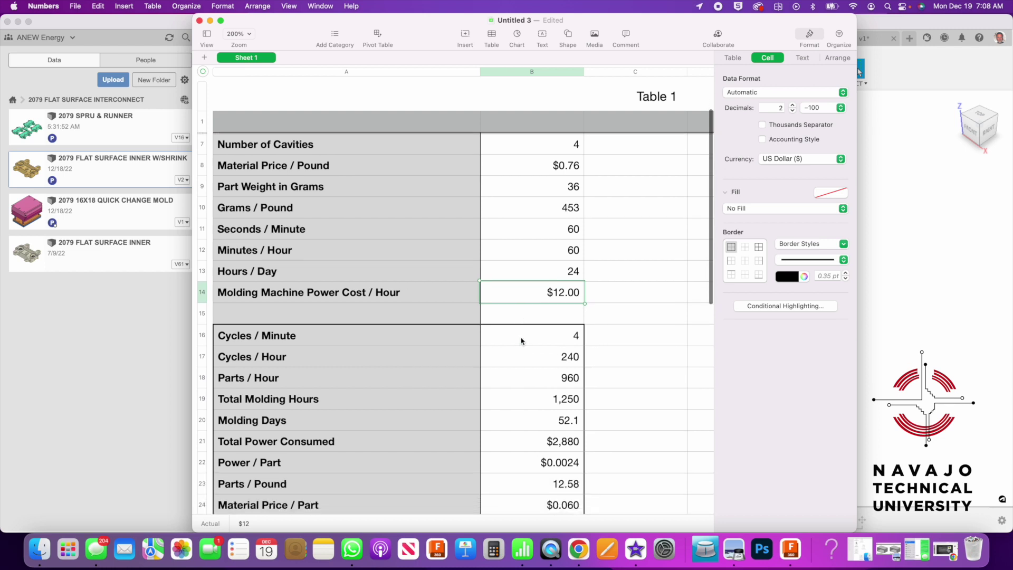
{"action": "scroll", "coordinate": [528, 342], "scroll_direction": "down", "scroll_amount": 1}
{"action": "scroll", "coordinate": [528, 343], "scroll_direction": "down", "scroll_amount": 2}
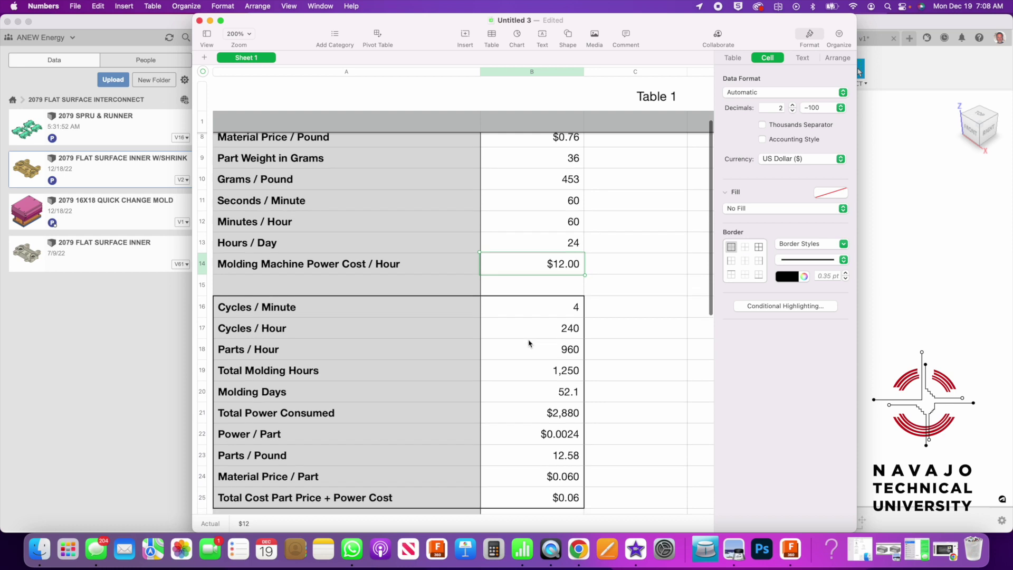
{"action": "scroll", "coordinate": [530, 343], "scroll_direction": "down", "scroll_amount": 1}
{"action": "left_click", "coordinate": [540, 299]}
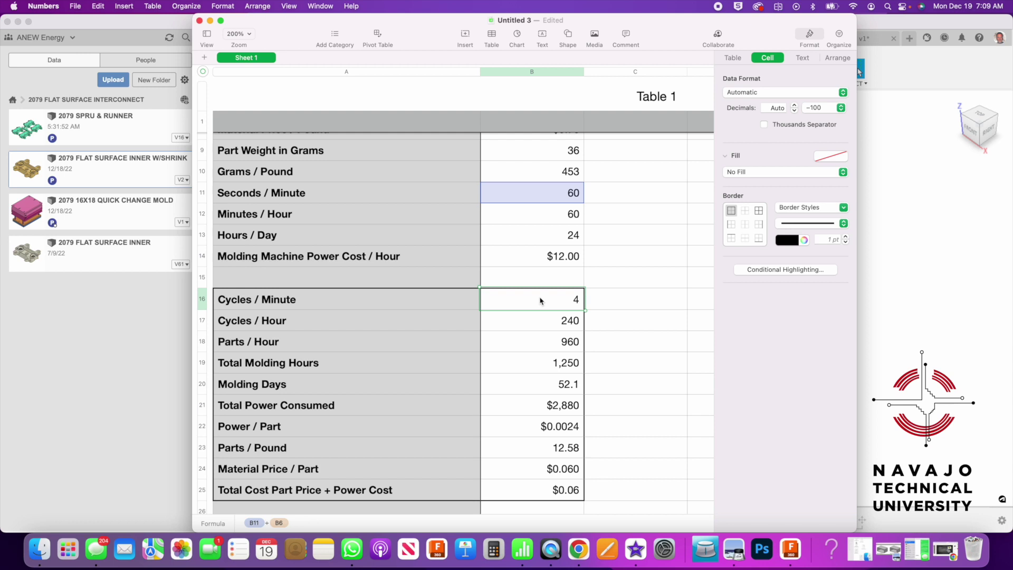
{"action": "left_click", "coordinate": [541, 326]}
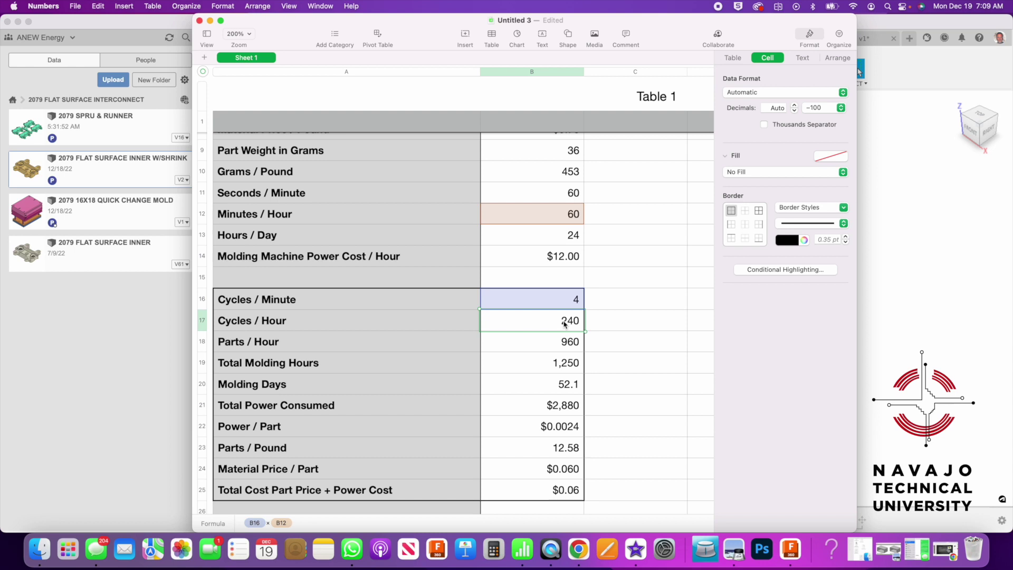
{"action": "left_click", "coordinate": [552, 345]}
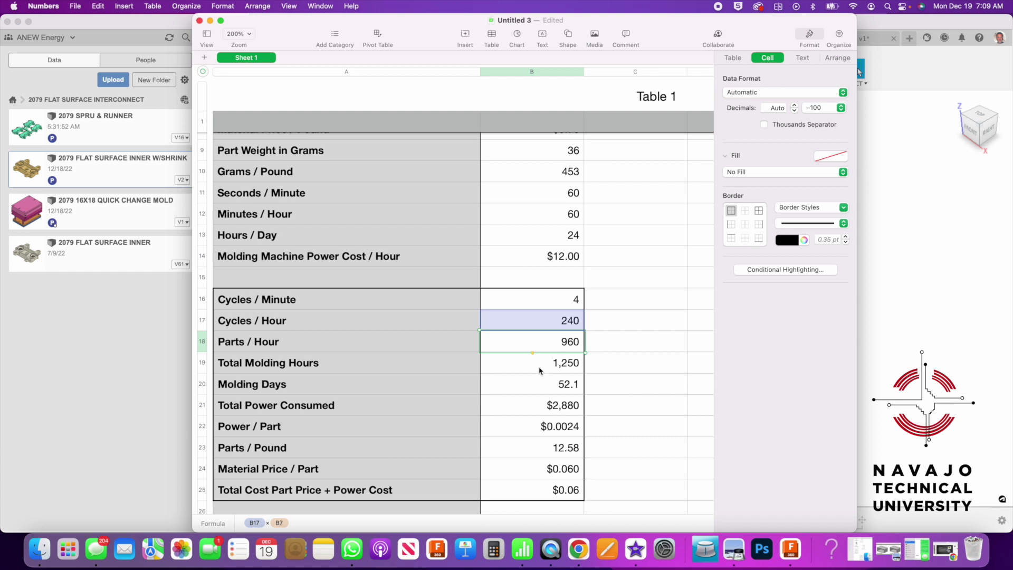
Inspect the Total Molding Hours formula and trace its referenced cells, Parts Required / Year and Parts / Hour.
{"action": "left_click", "coordinate": [538, 363]}
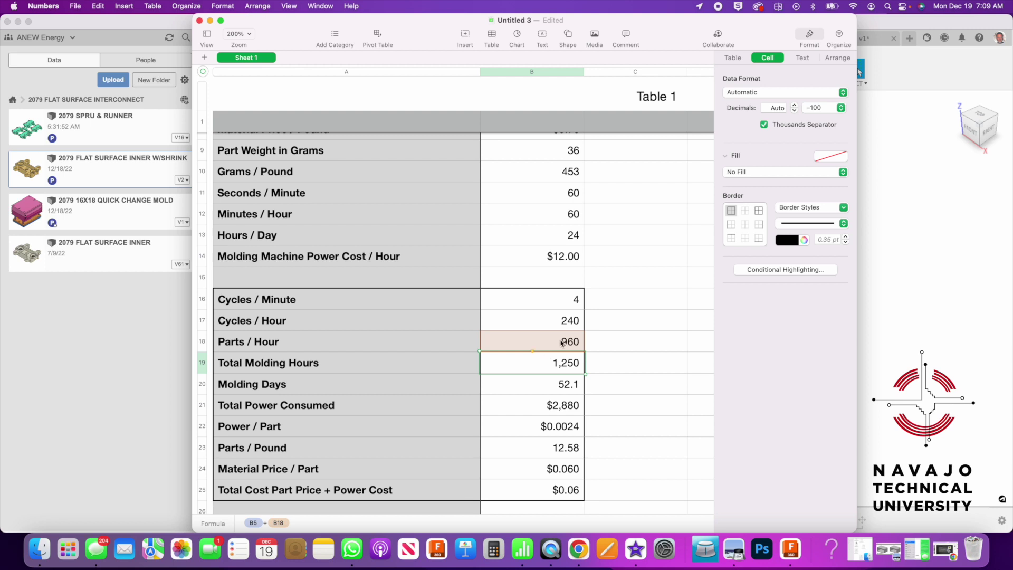
{"action": "scroll", "coordinate": [562, 343], "scroll_direction": "up", "scroll_amount": 4}
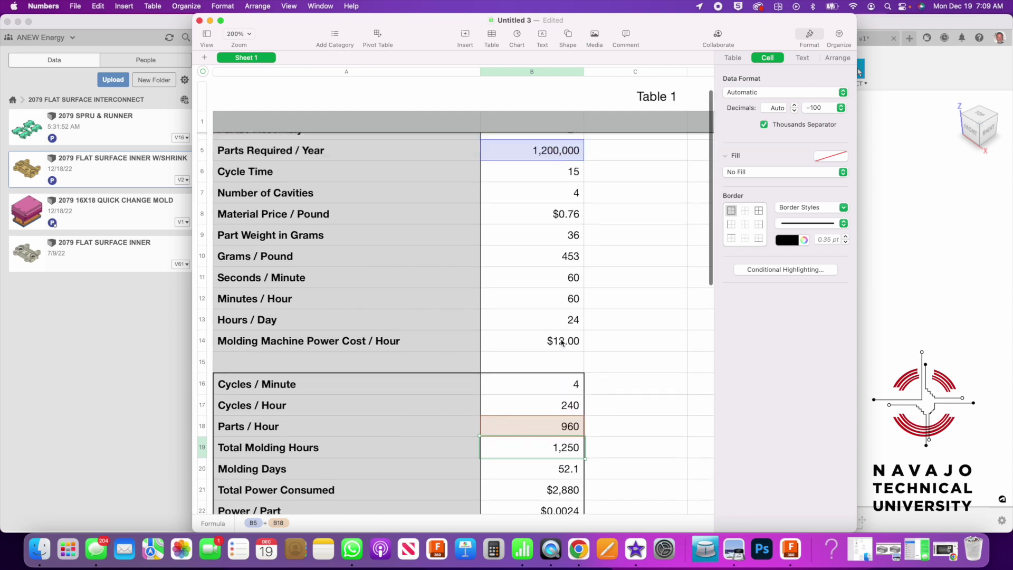
{"action": "scroll", "coordinate": [549, 153], "scroll_direction": "up", "scroll_amount": 1}
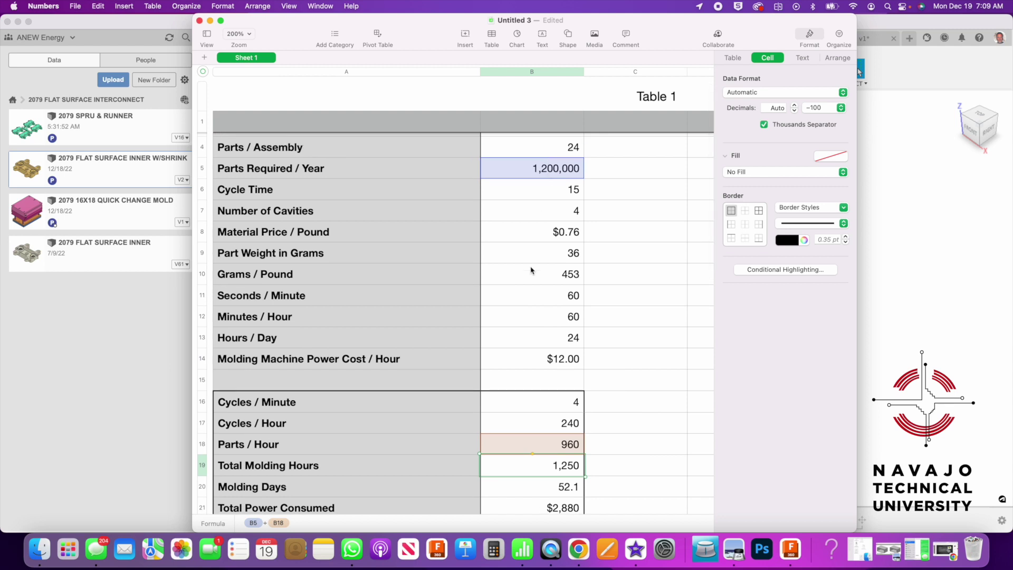
{"action": "scroll", "coordinate": [532, 270], "scroll_direction": "down", "scroll_amount": 3}
{"action": "scroll", "coordinate": [532, 270], "scroll_direction": "down", "scroll_amount": 2}
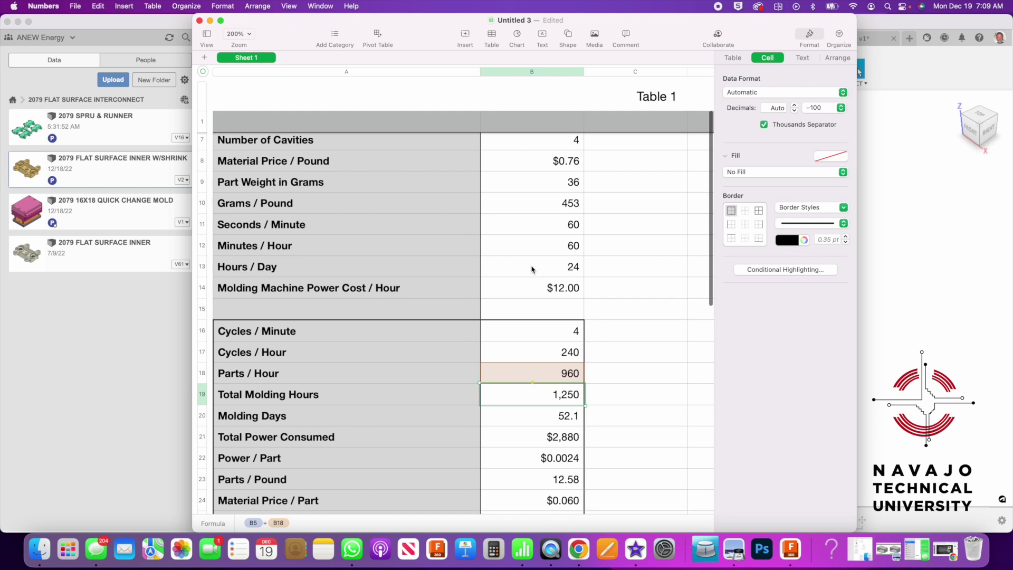
{"action": "double_click", "coordinate": [541, 386]}
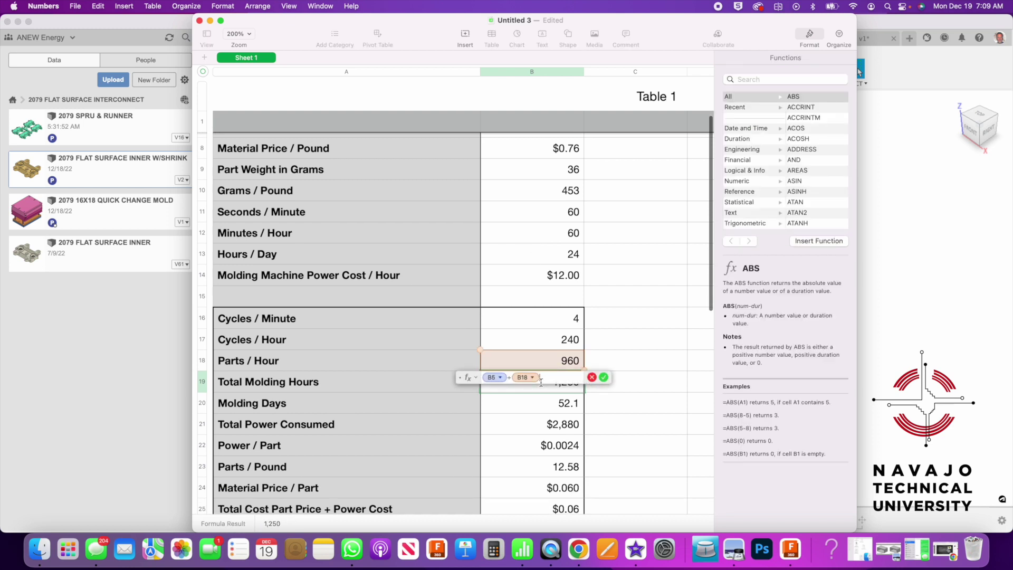
{"action": "type", "text": "+"}
{"action": "left_click", "coordinate": [651, 385]}
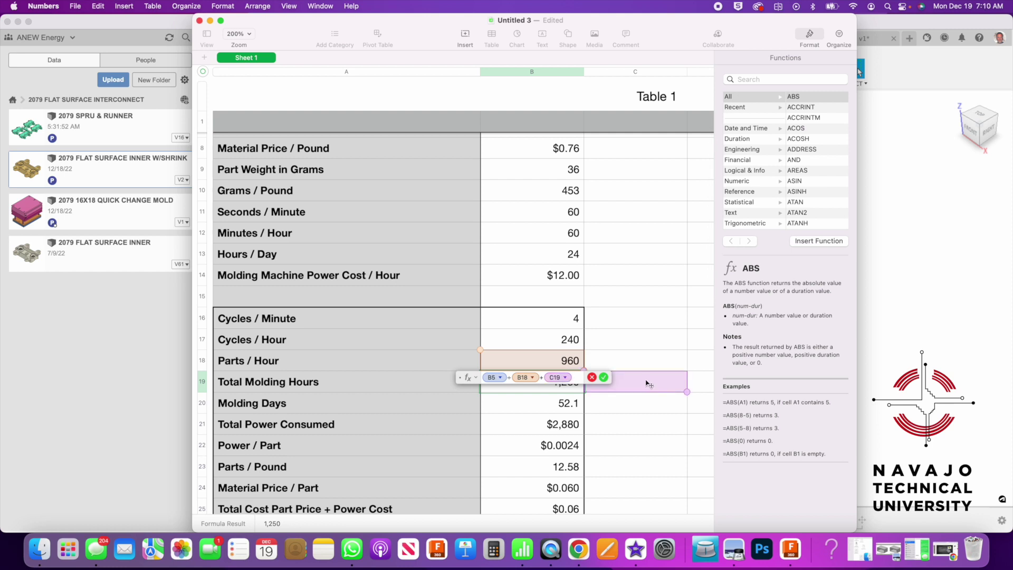
{"action": "key", "text": "Escape"}
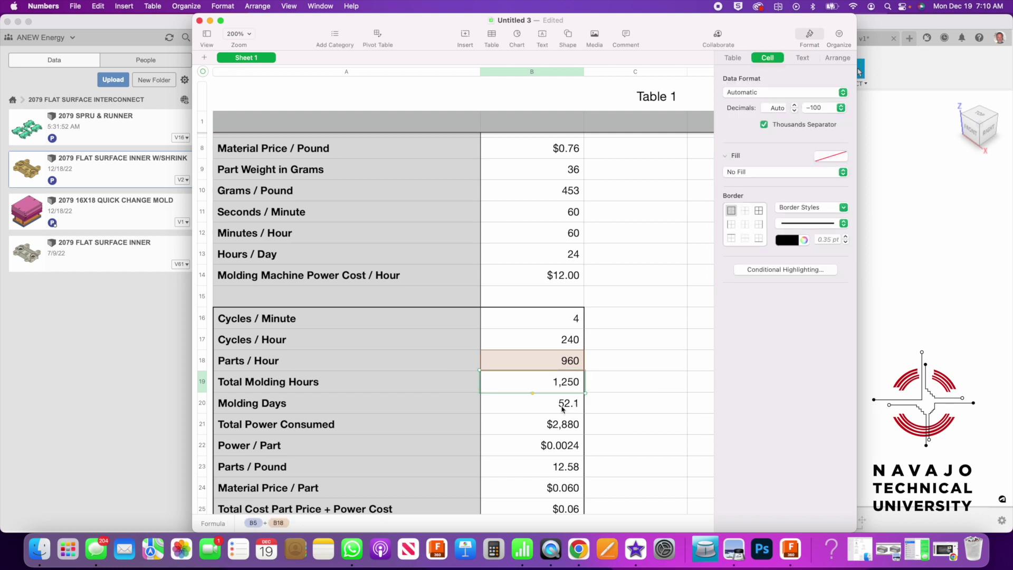
Inspect the Total Power Consumed formula and the cells it references.
{"action": "scroll", "coordinate": [562, 409], "scroll_direction": "down", "scroll_amount": 1}
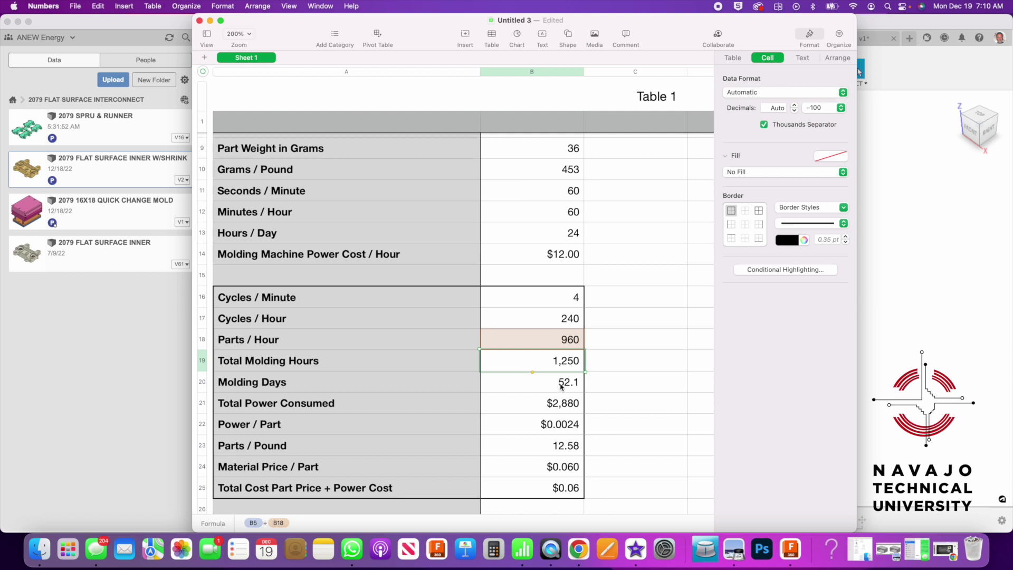
{"action": "left_click", "coordinate": [540, 404]}
{"action": "scroll", "coordinate": [539, 405], "scroll_direction": "down", "scroll_amount": 1}
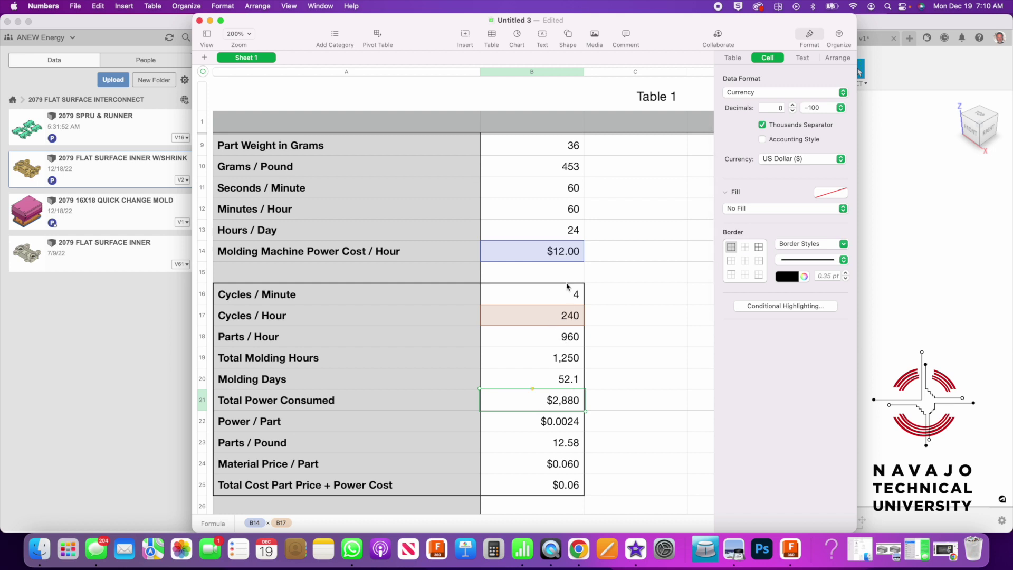
Inspect the Power / Part formula and trace its referenced cells, Total Power Consumed and Parts Required / Year.
{"action": "scroll", "coordinate": [550, 402], "scroll_direction": "down", "scroll_amount": 1}
{"action": "scroll", "coordinate": [549, 402], "scroll_direction": "down", "scroll_amount": 2}
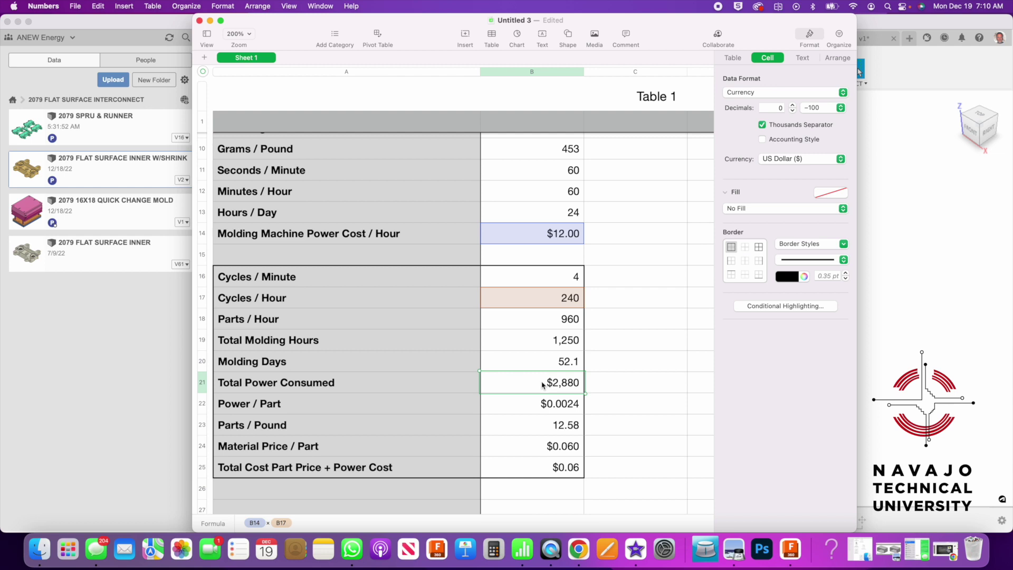
{"action": "left_click", "coordinate": [533, 405]}
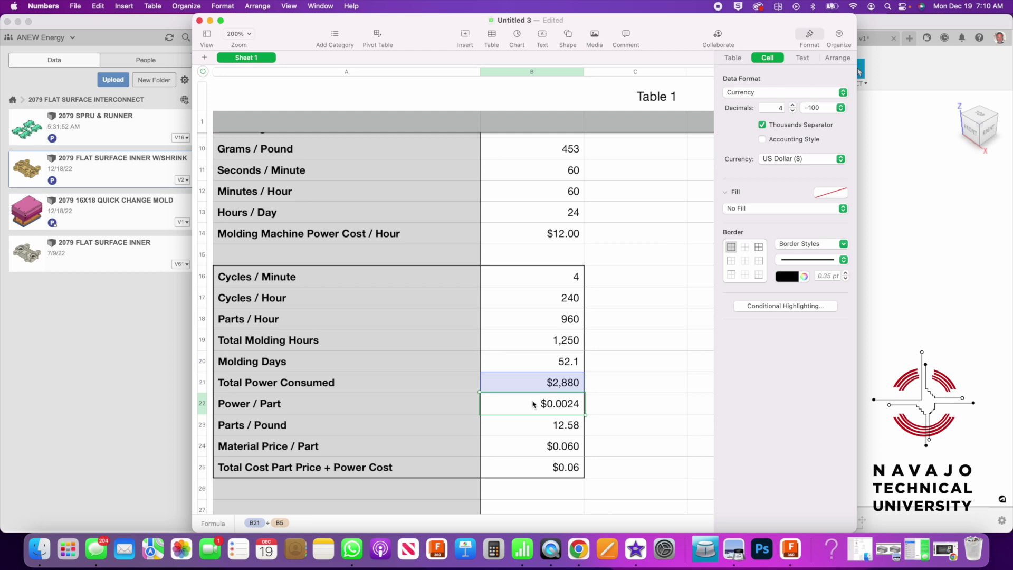
{"action": "scroll", "coordinate": [544, 391], "scroll_direction": "up", "scroll_amount": 5}
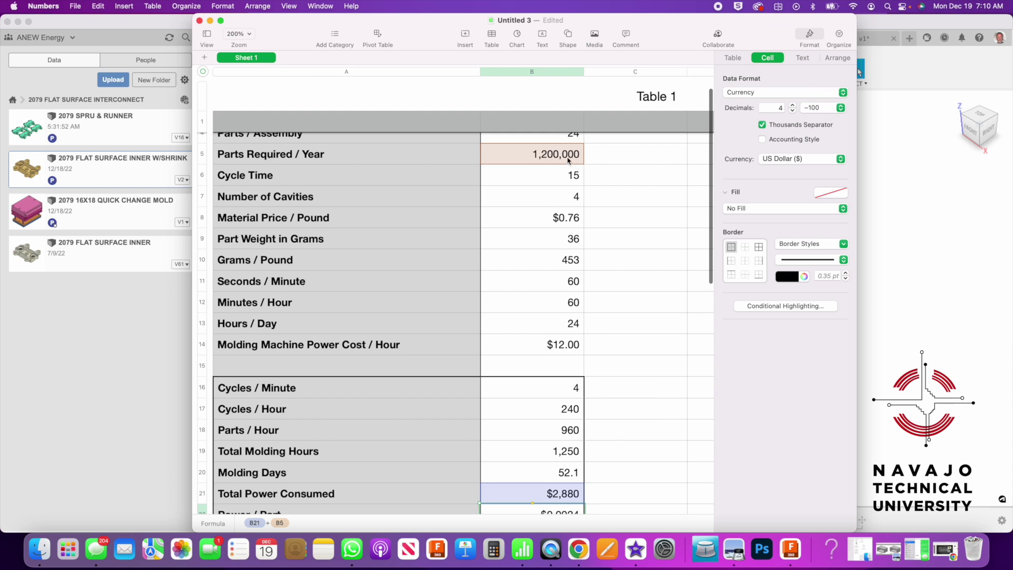
{"action": "scroll", "coordinate": [569, 288], "scroll_direction": "down", "scroll_amount": 4}
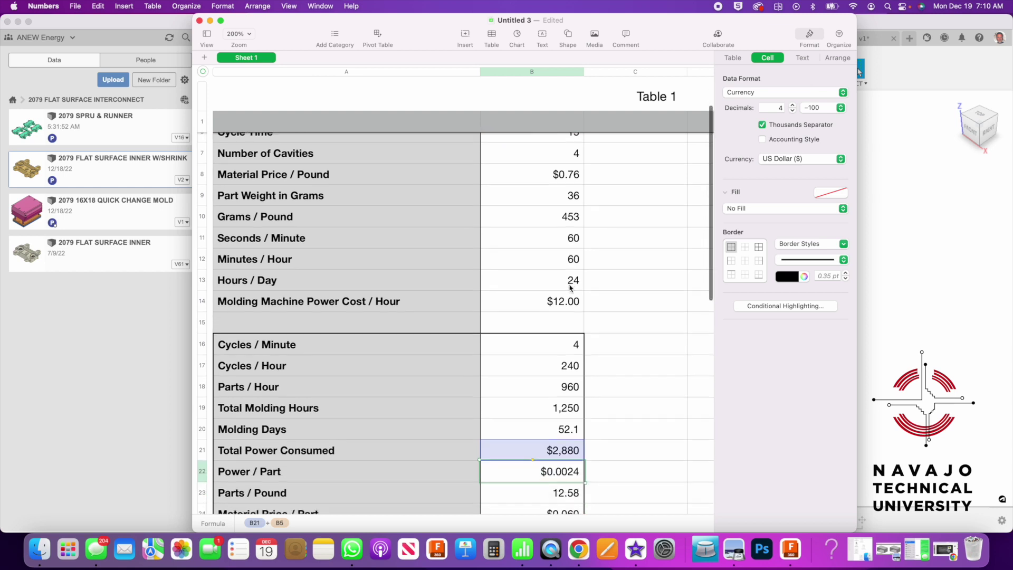
{"action": "scroll", "coordinate": [569, 288], "scroll_direction": "down", "scroll_amount": 2}
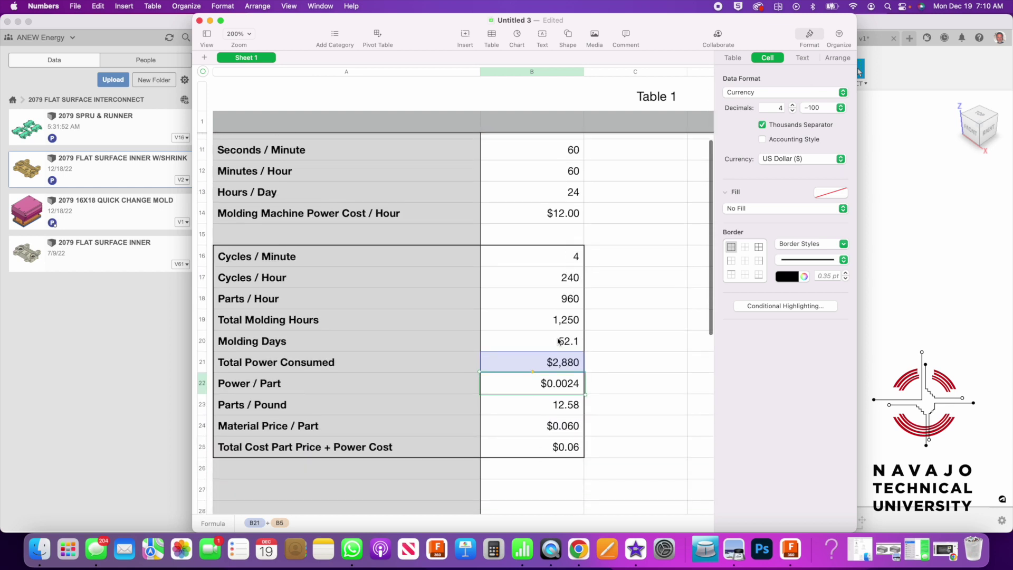
Inspect the Parts / Pound formula and trace its referenced cells, Grams / Pound and Part Weight in Grams.
{"action": "scroll", "coordinate": [555, 404], "scroll_direction": "down", "scroll_amount": 1}
{"action": "left_click", "coordinate": [550, 399]}
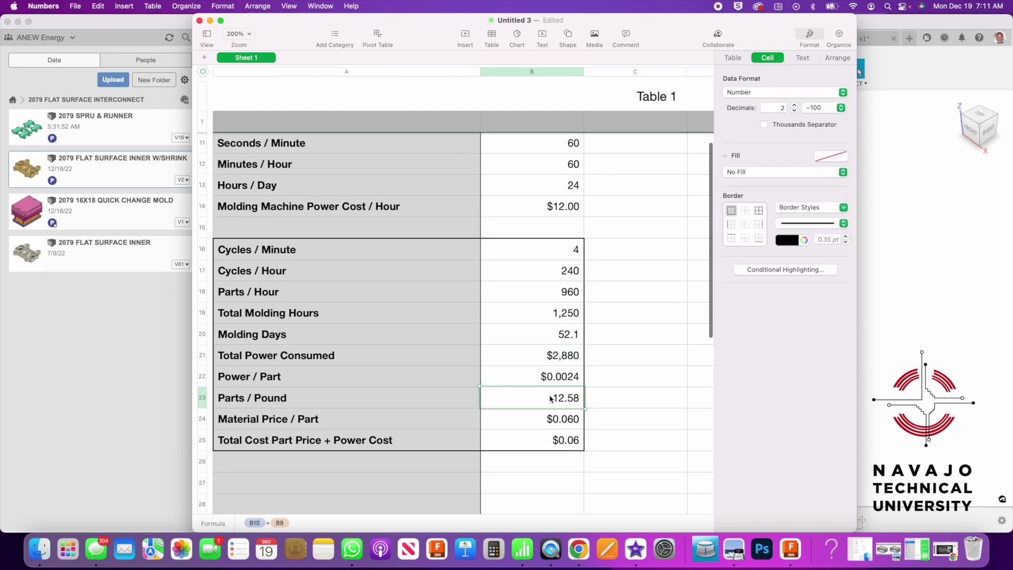
{"action": "scroll", "coordinate": [551, 399], "scroll_direction": "up", "scroll_amount": 5}
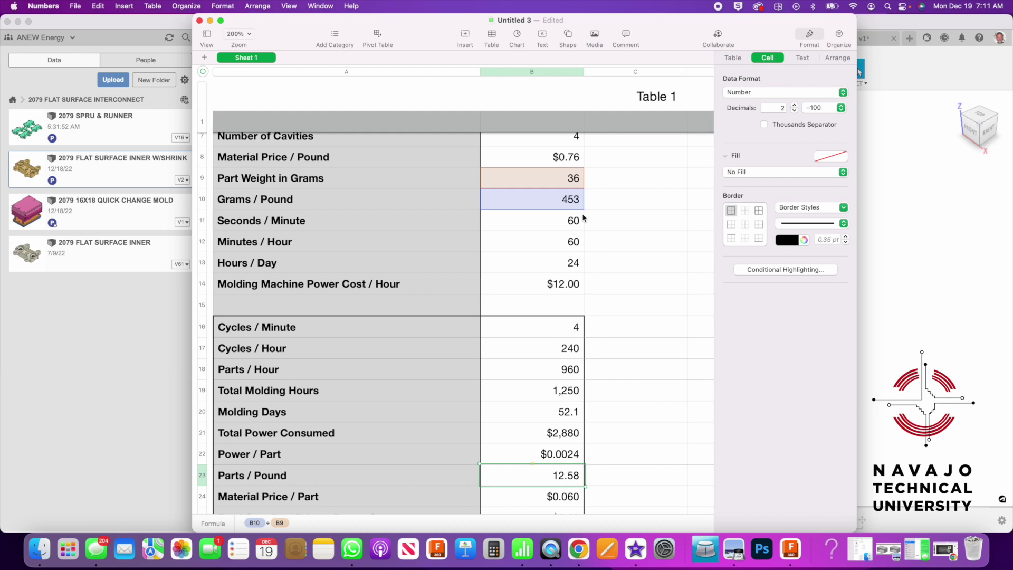
{"action": "scroll", "coordinate": [580, 215], "scroll_direction": "up", "scroll_amount": 2}
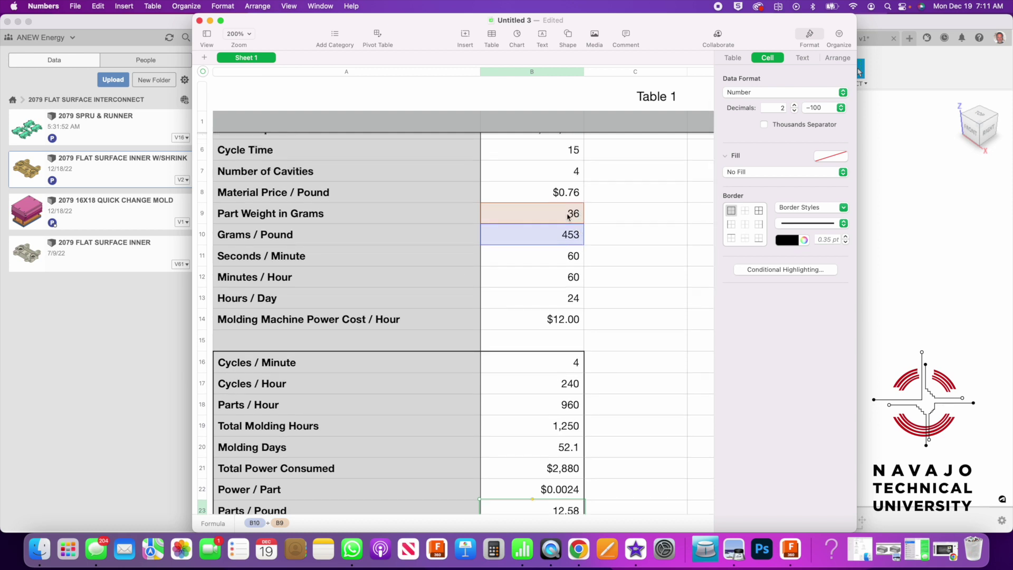
{"action": "scroll", "coordinate": [566, 220], "scroll_direction": "down", "scroll_amount": 2}
{"action": "scroll", "coordinate": [566, 220], "scroll_direction": "down", "scroll_amount": 2}
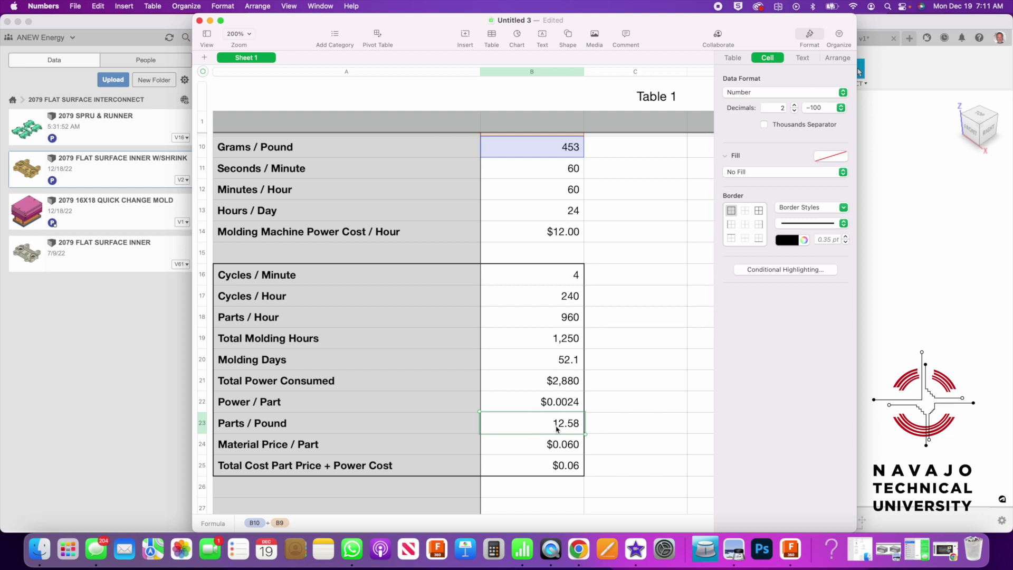
Inspect the formulas for Material Price / Part and Total Cost Part Price + Power Cost.
{"action": "scroll", "coordinate": [557, 429], "scroll_direction": "down", "scroll_amount": 1}
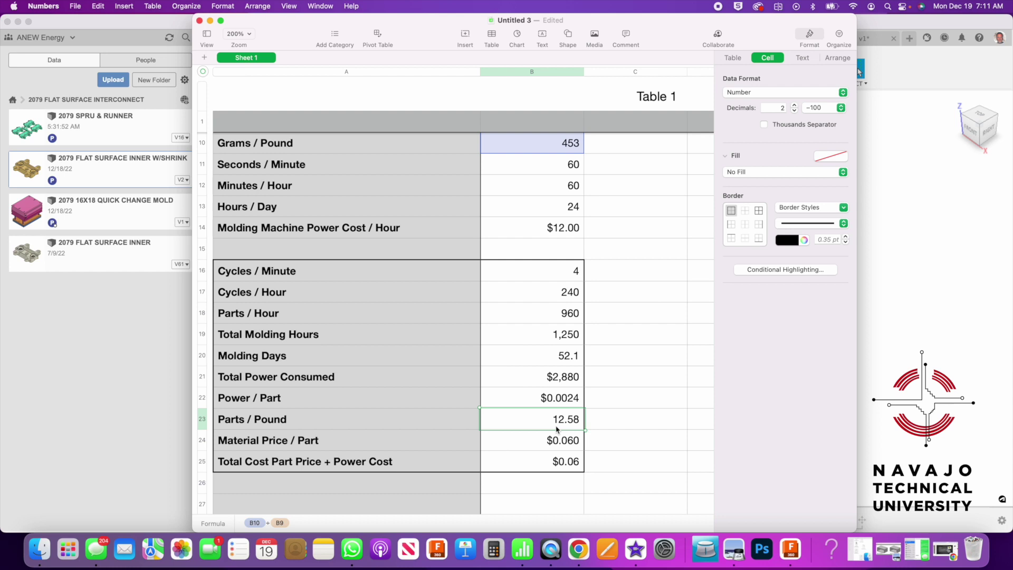
{"action": "left_click", "coordinate": [528, 445]}
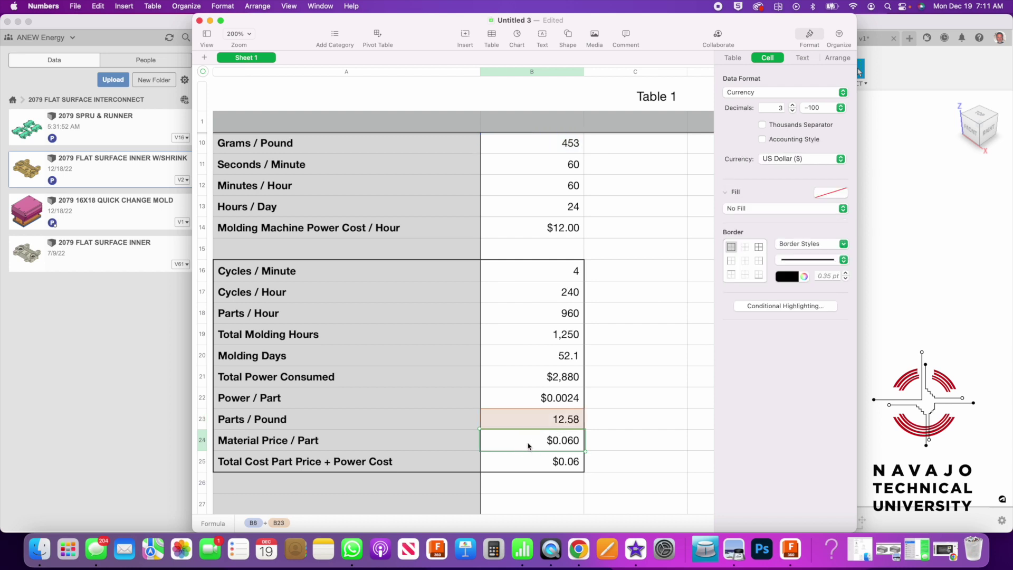
{"action": "scroll", "coordinate": [528, 446], "scroll_direction": "down", "scroll_amount": 1}
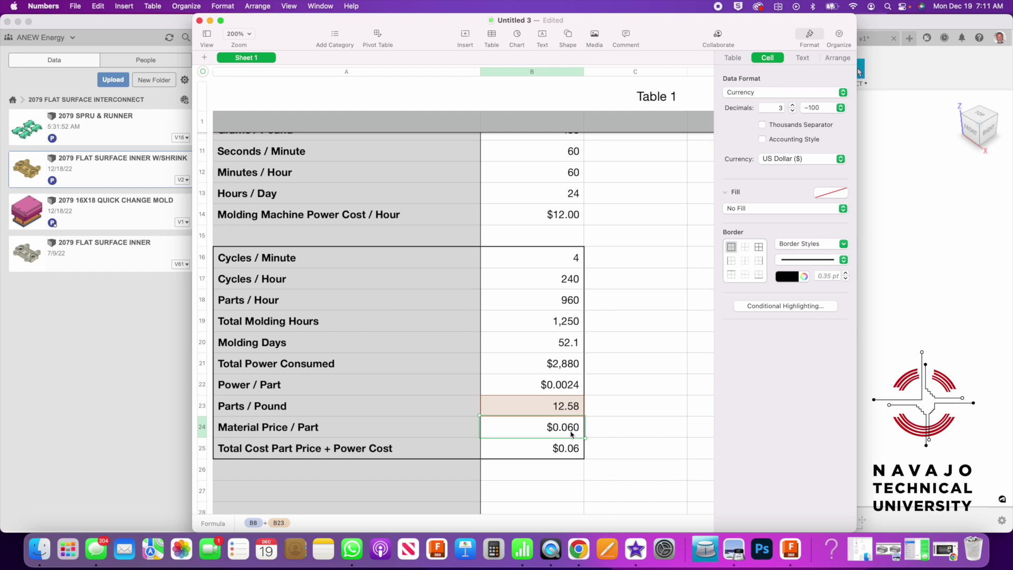
{"action": "scroll", "coordinate": [576, 446], "scroll_direction": "down", "scroll_amount": 1}
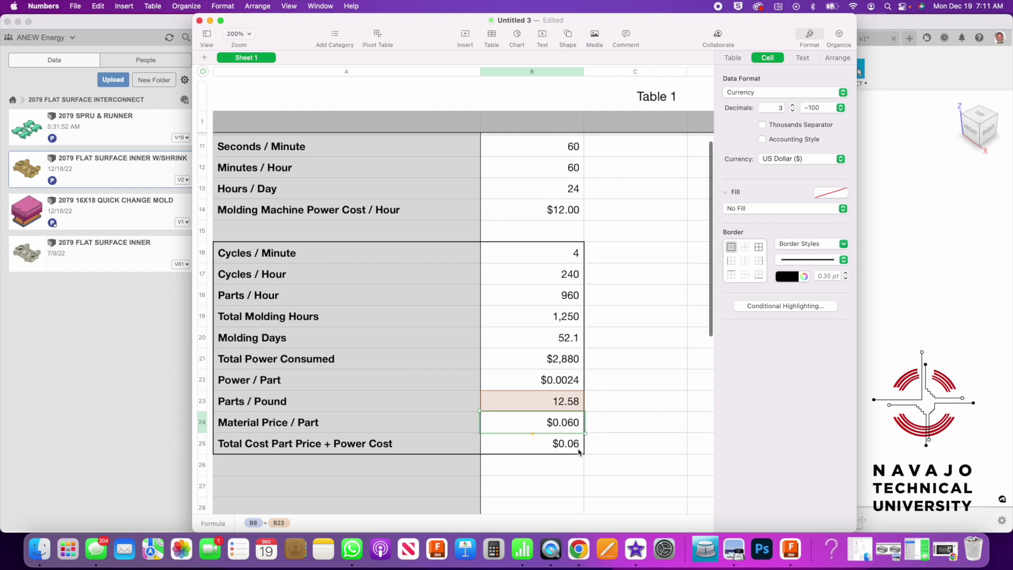
{"action": "scroll", "coordinate": [533, 448], "scroll_direction": "down", "scroll_amount": 1}
{"action": "left_click", "coordinate": [534, 440]}
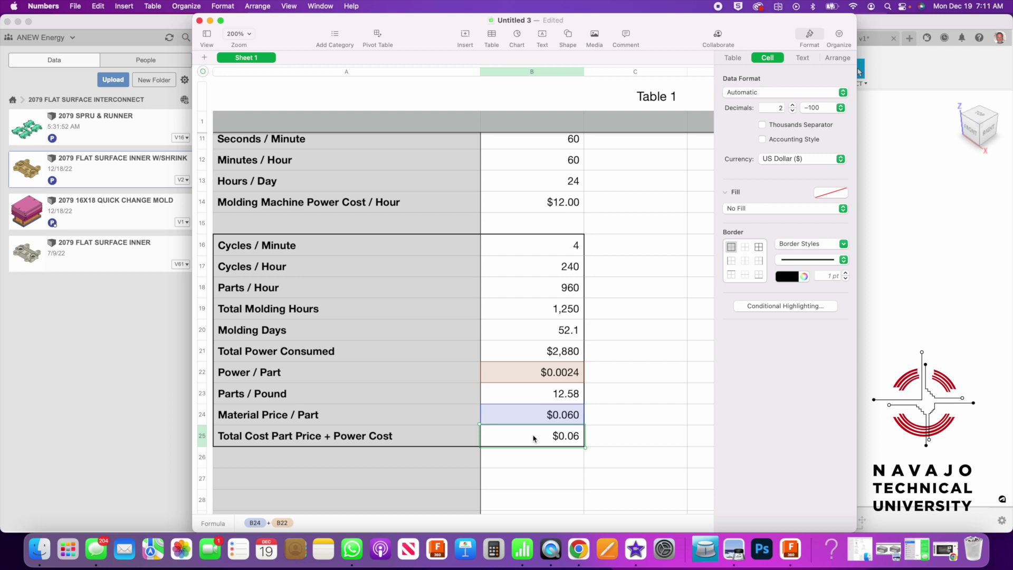
Review the whole cost table, from the Assemblies / Week input through the calculated total cost row.
{"action": "scroll", "coordinate": [536, 439], "scroll_direction": "up", "scroll_amount": 5}
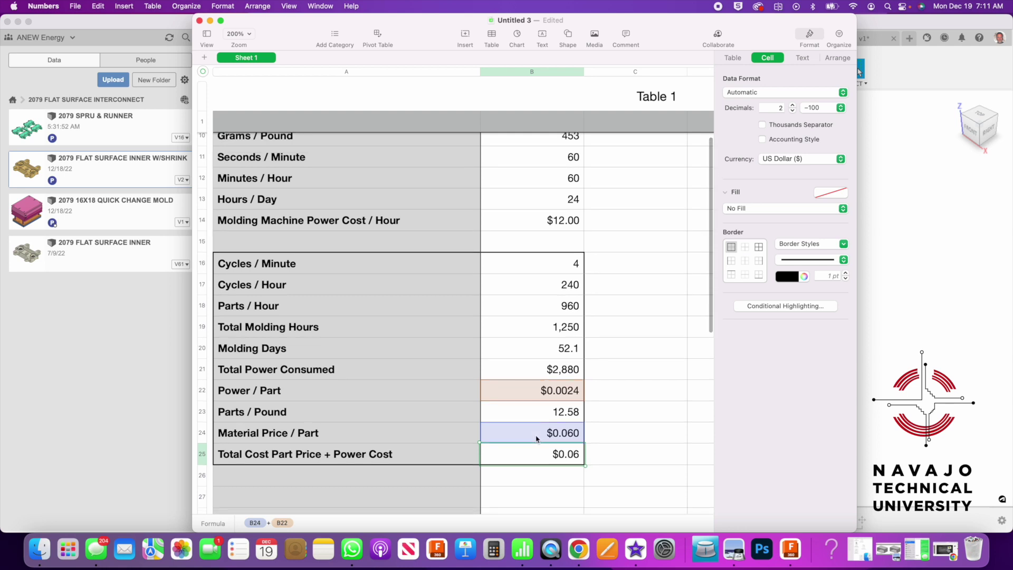
{"action": "scroll", "coordinate": [538, 436], "scroll_direction": "up", "scroll_amount": 2}
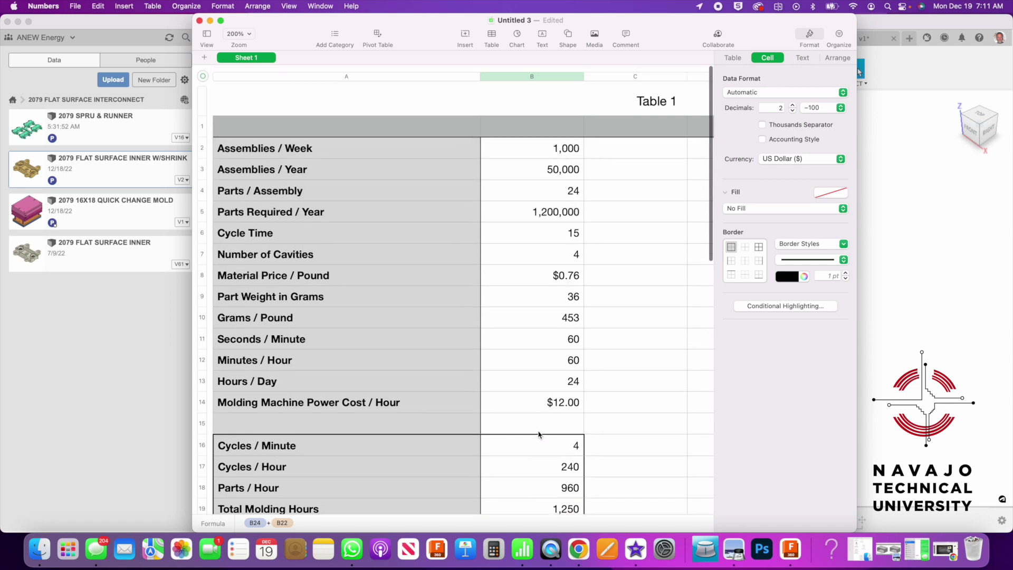
{"action": "scroll", "coordinate": [539, 436], "scroll_direction": "down", "scroll_amount": 2}
{"action": "scroll", "coordinate": [539, 434], "scroll_direction": "down", "scroll_amount": 4}
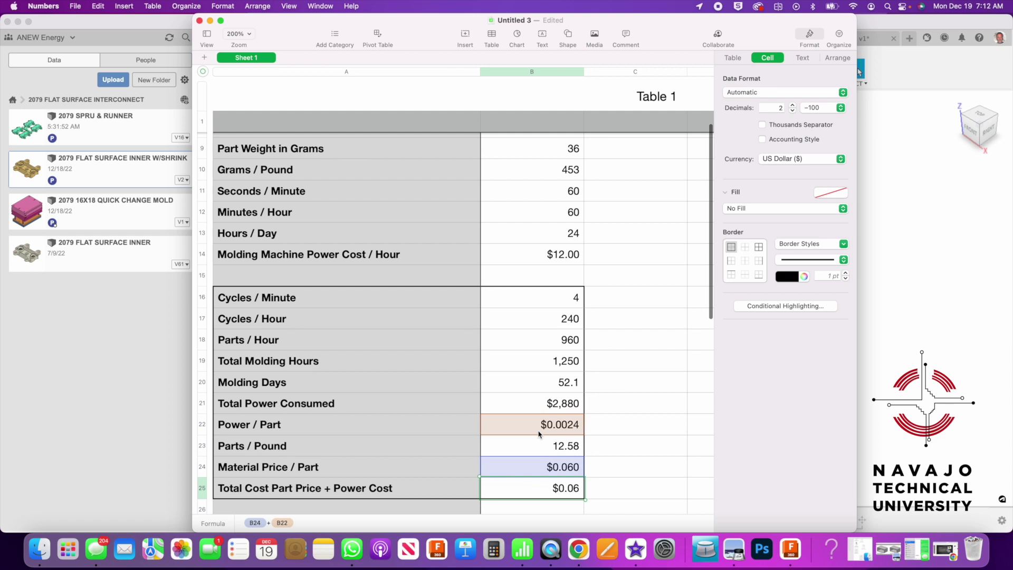
{"action": "scroll", "coordinate": [547, 296], "scroll_direction": "up", "scroll_amount": 2}
{"action": "scroll", "coordinate": [547, 296], "scroll_direction": "up", "scroll_amount": 3}
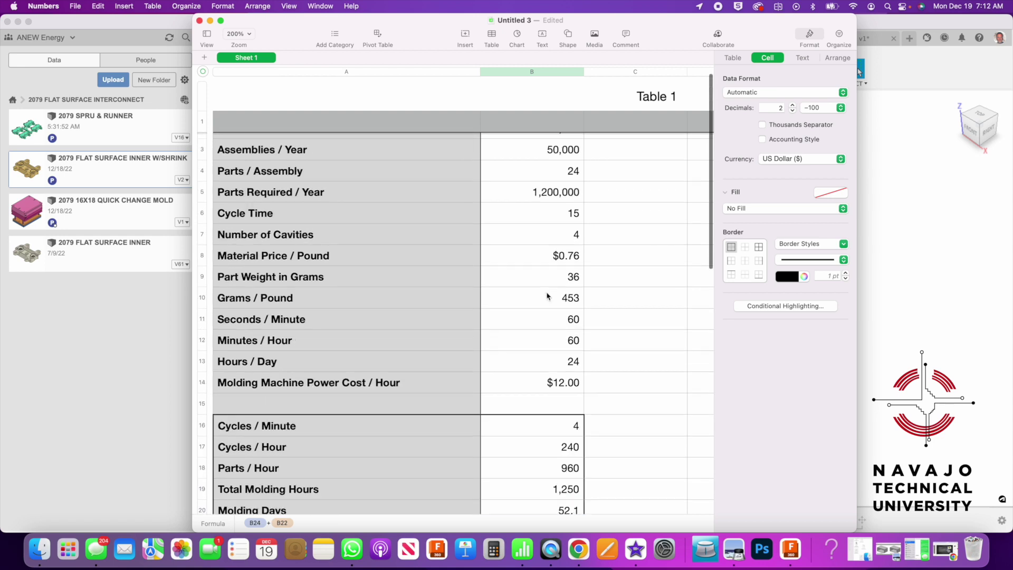
{"action": "scroll", "coordinate": [496, 223], "scroll_direction": "up", "scroll_amount": 1}
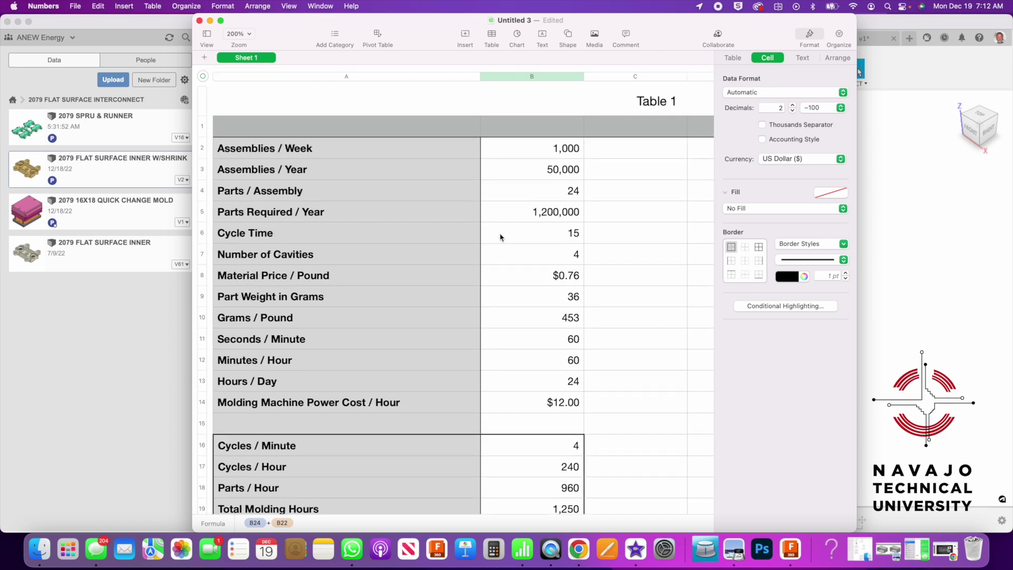
{"action": "scroll", "coordinate": [500, 237], "scroll_direction": "down", "scroll_amount": 1}
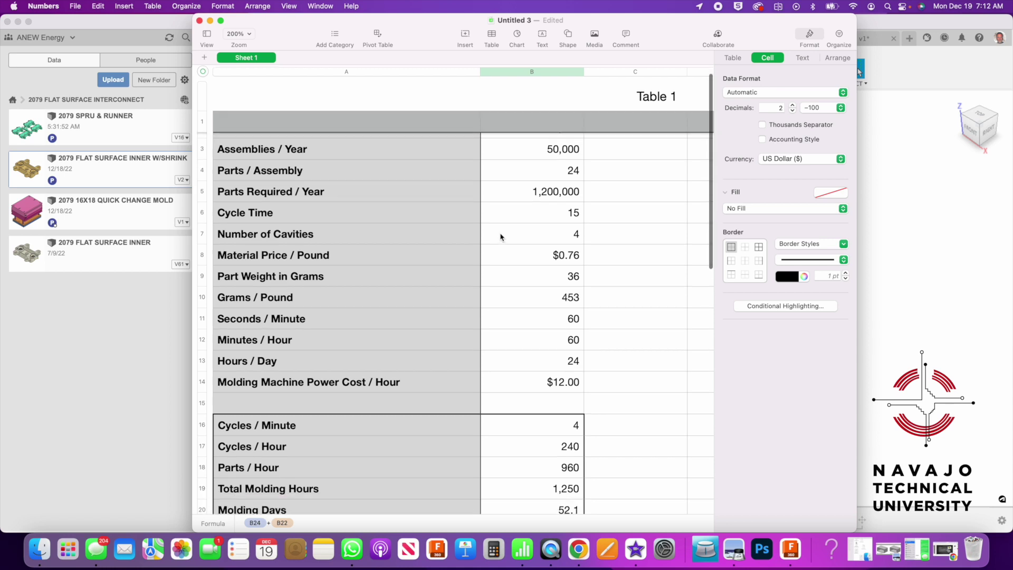
{"action": "scroll", "coordinate": [500, 237], "scroll_direction": "down", "scroll_amount": 4}
{"action": "scroll", "coordinate": [501, 237], "scroll_direction": "down", "scroll_amount": 3}
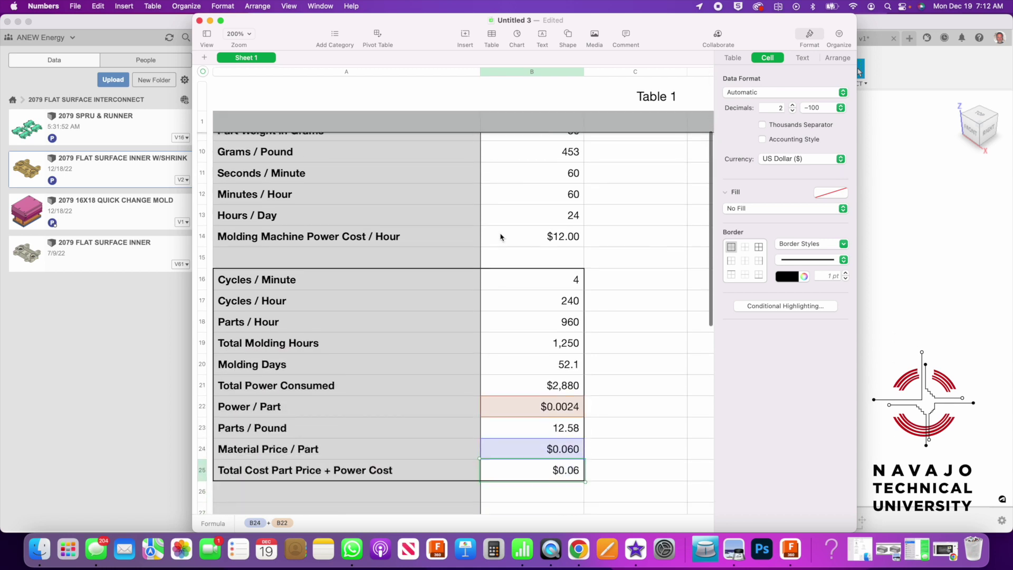